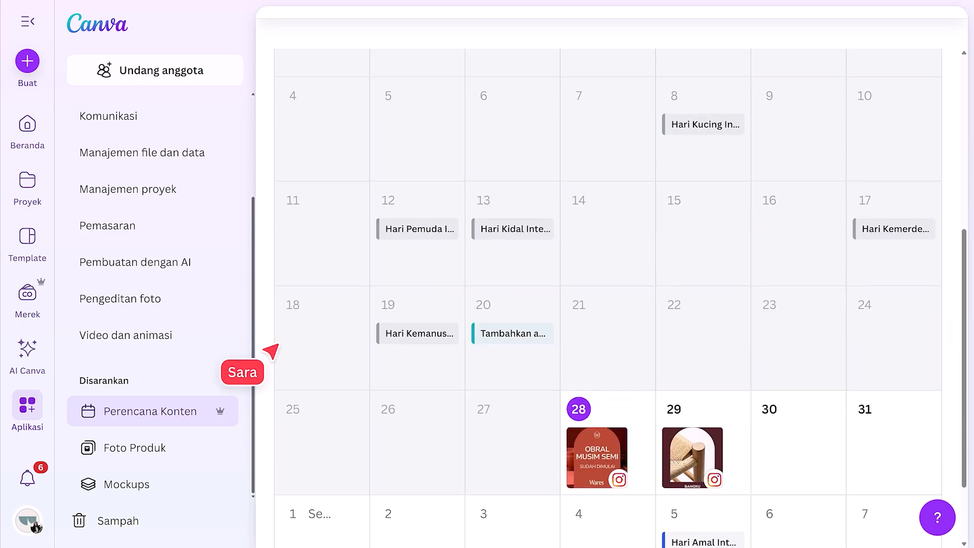
Start a new content entry in the planner and choose Instagram Business as its channel
click(900, 64)
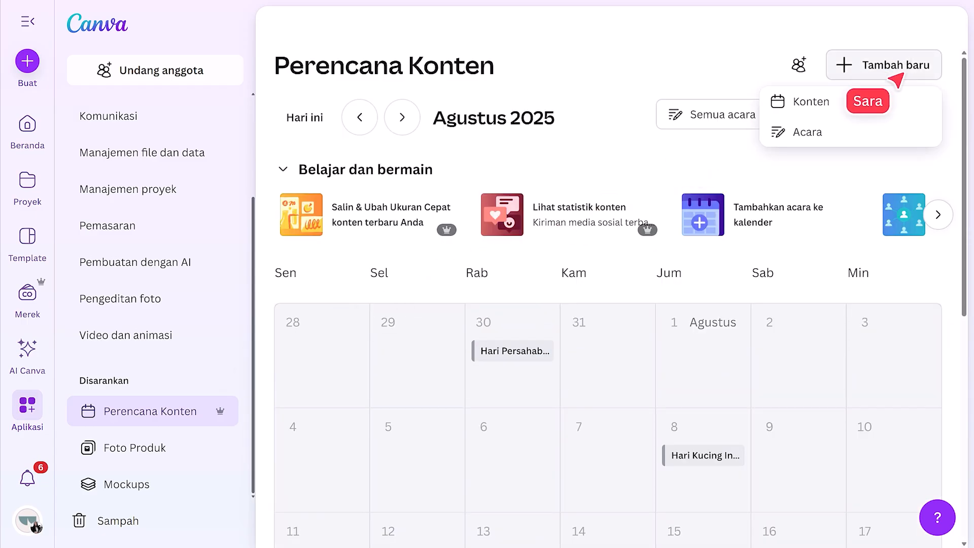
click(887, 100)
click(774, 151)
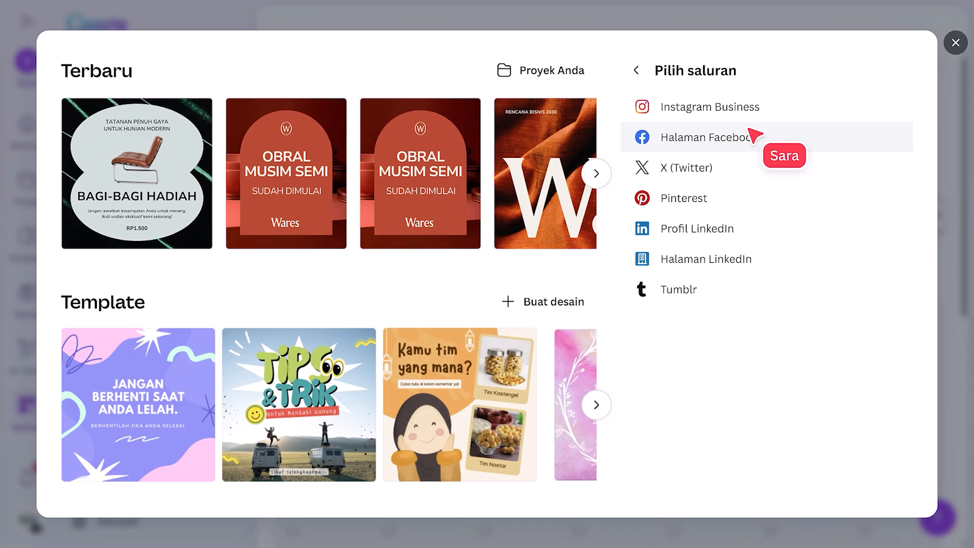
click(744, 120)
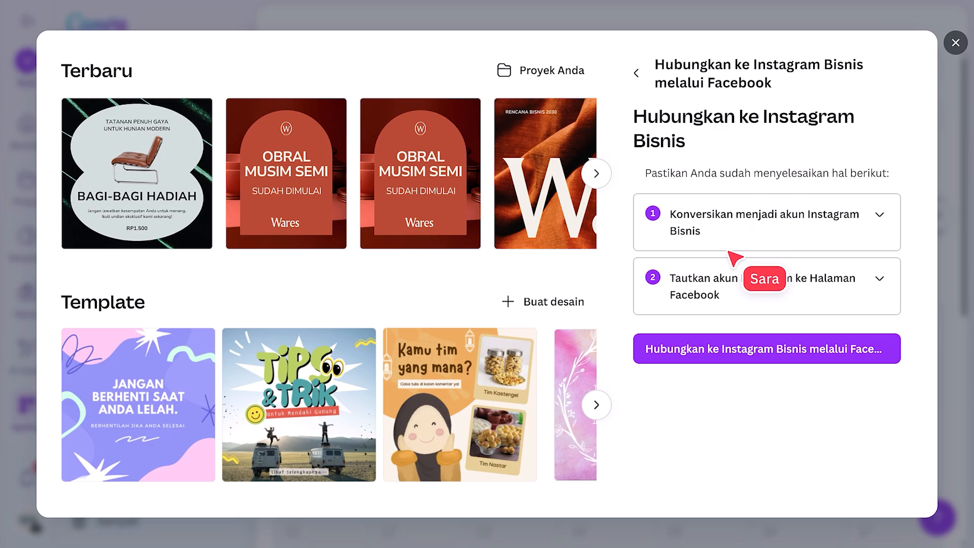
Connect to Instagram Business through Facebook and select the Wares home account
click(731, 347)
click(564, 427)
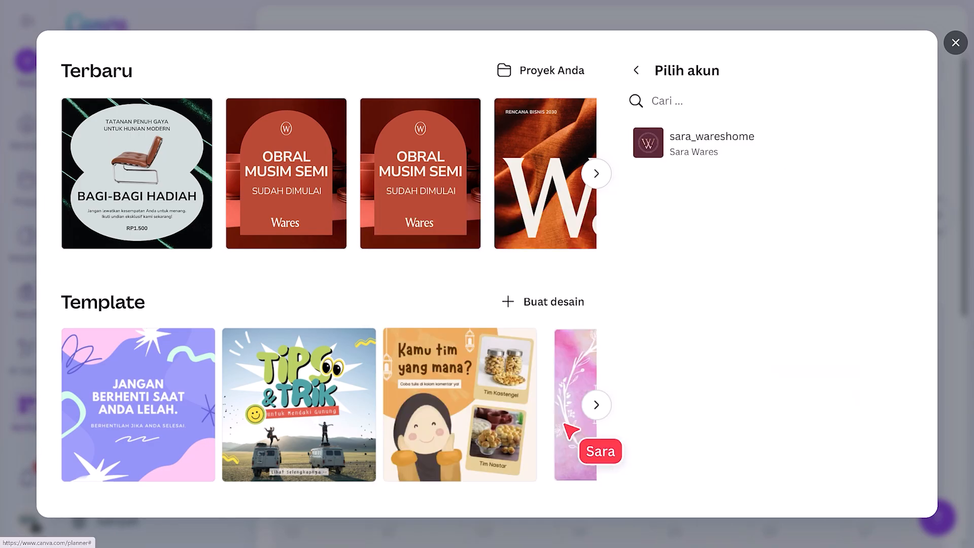
click(789, 154)
Set the new content's schedule to 31 August 2025 at 13.00
click(727, 102)
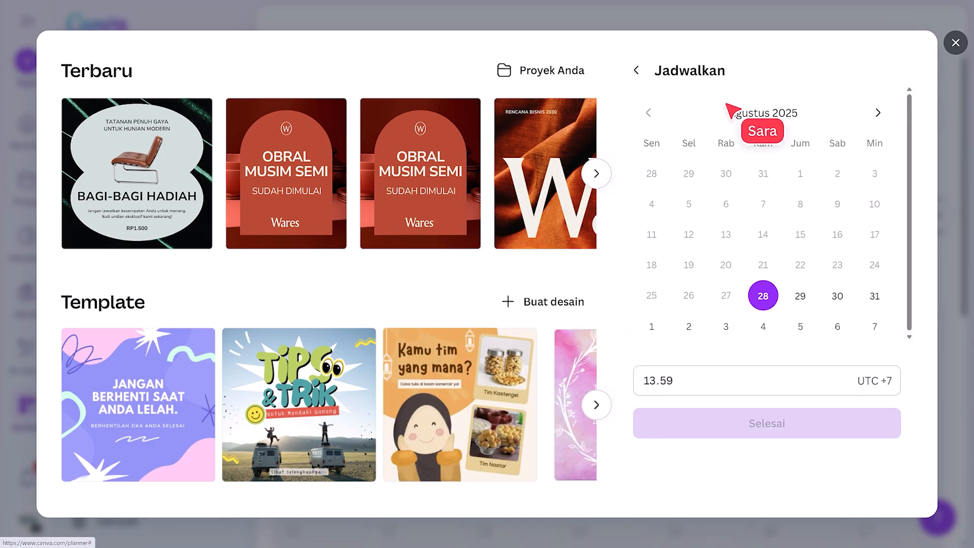
click(875, 298)
click(669, 381)
text(00)
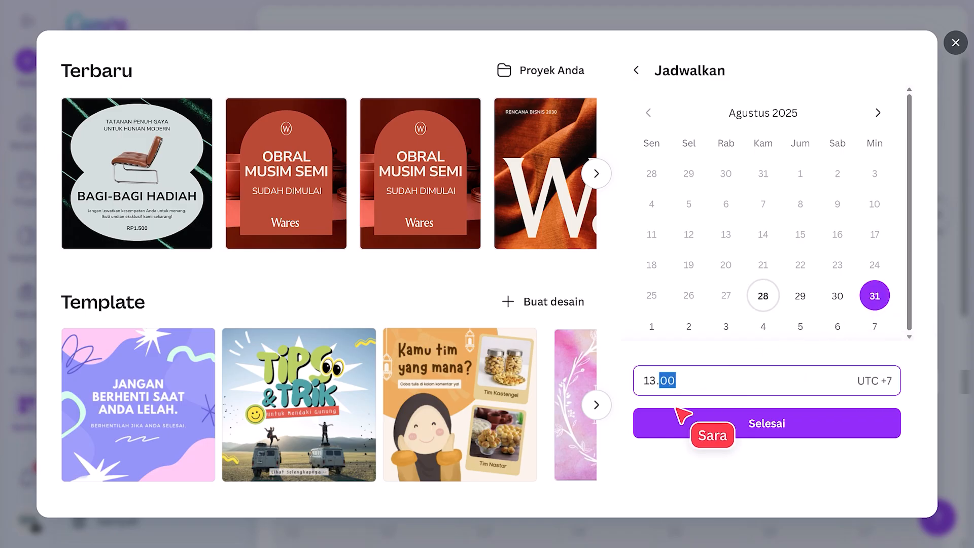
click(682, 424)
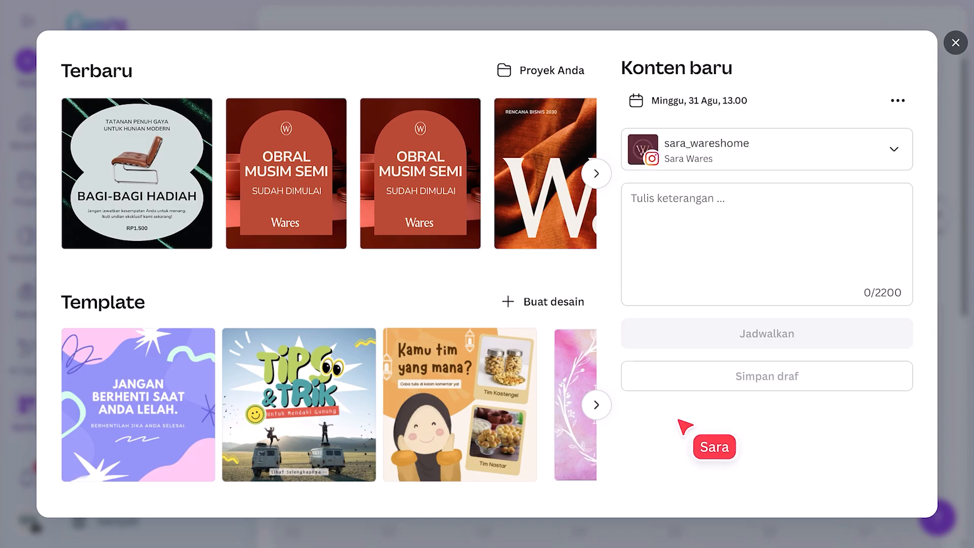
Attach the Bagi-Bagi Hadiah design, caption it "Duduklah. Duduklah sejenak. Kami punya kursi gratis untuk Anda — desain minimal, kenyamanan maksimal.", and schedule it
click(152, 165)
click(616, 306)
text(Duduklah. Duduklah sejenak. Kami punya kursi gratis untuk Anda — desain minimal, kenyamanan maksimal.)
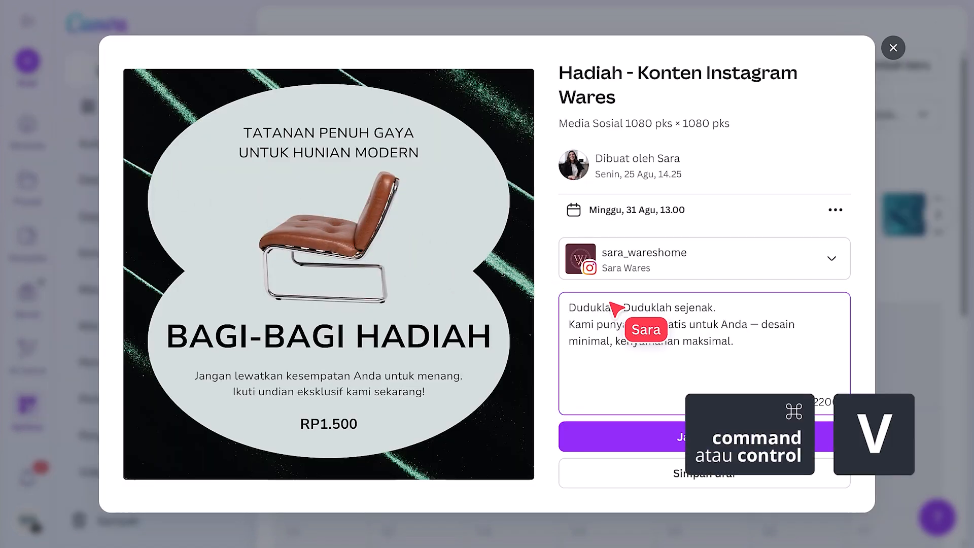
click(622, 434)
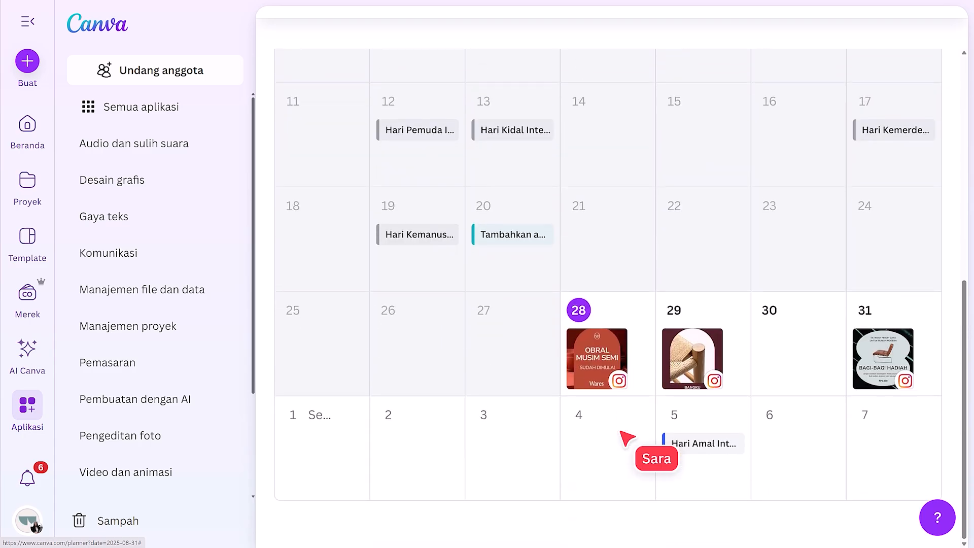
Inspect the scheduled 31 August post's options and caption without editing it, and close its details
click(870, 384)
click(834, 223)
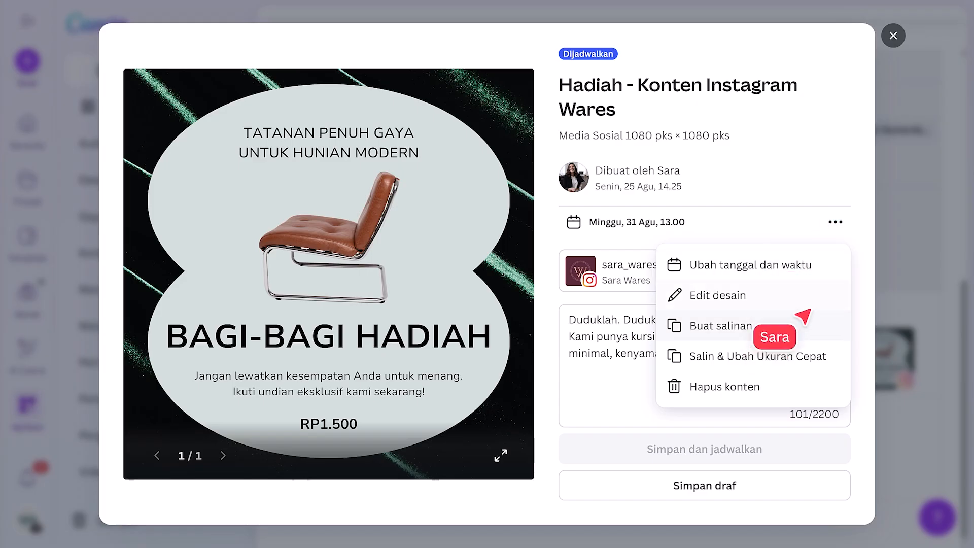
click(571, 384)
drag(731, 358, 559, 321)
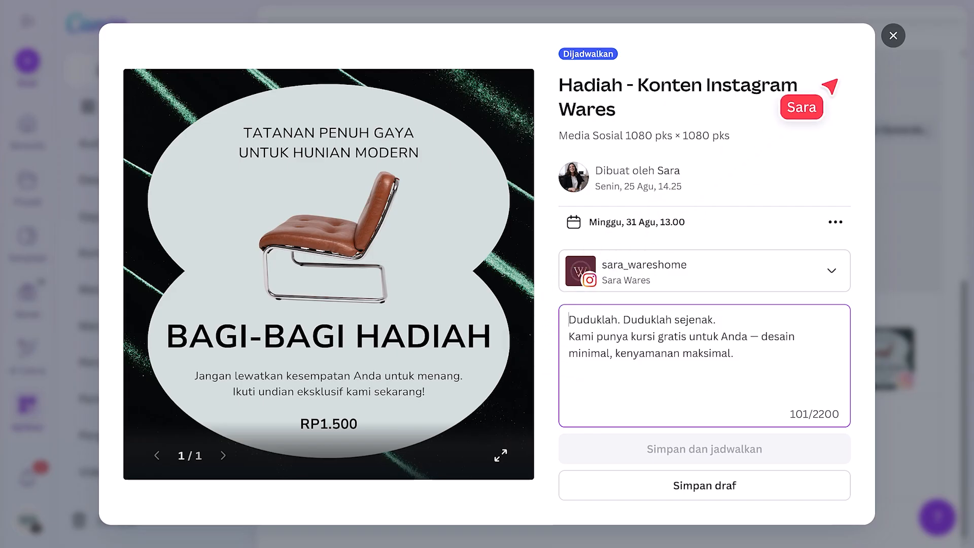
click(893, 35)
Change the 29 August post to Halaman 2 with the caption "Desain minimalis. Dengan nuansa alami", and save its schedule
click(710, 335)
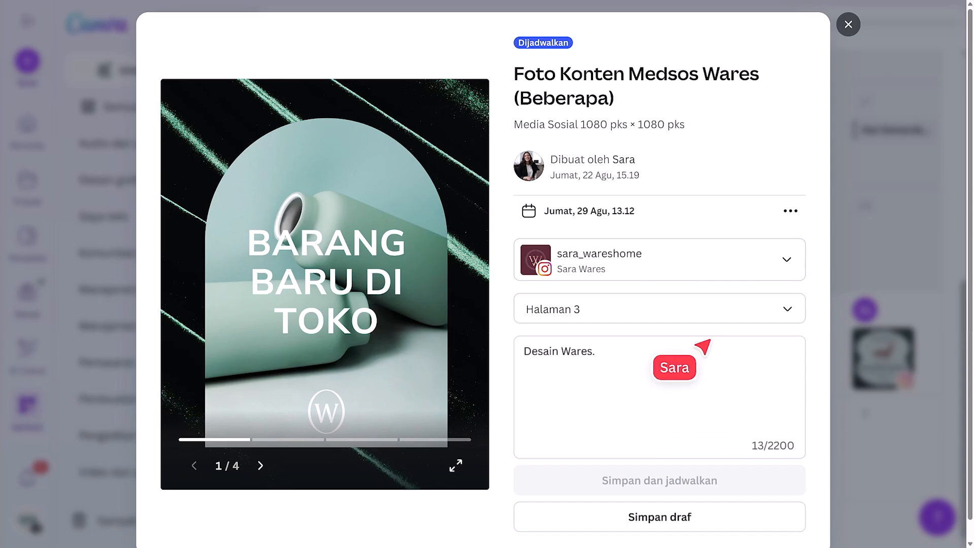
click(774, 310)
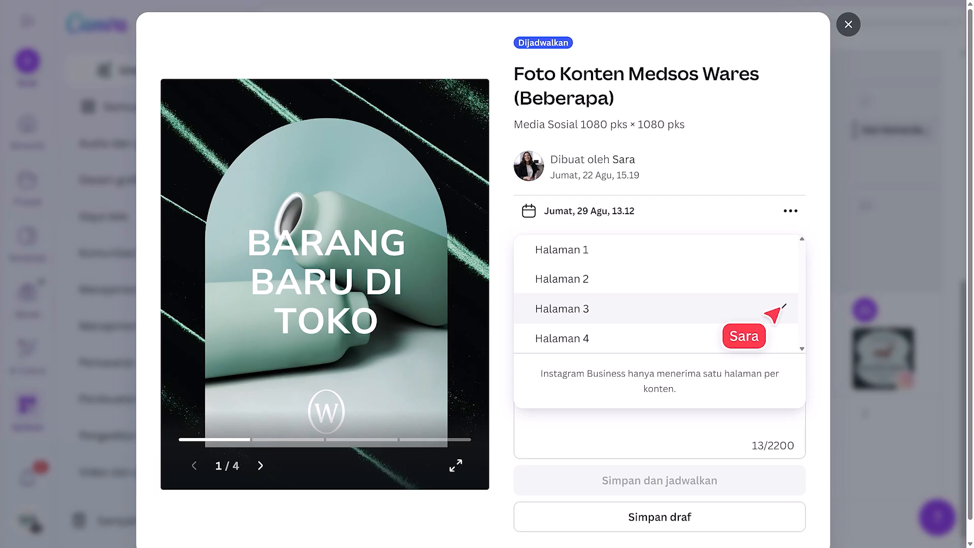
click(707, 281)
triple_click(607, 364)
text(D)
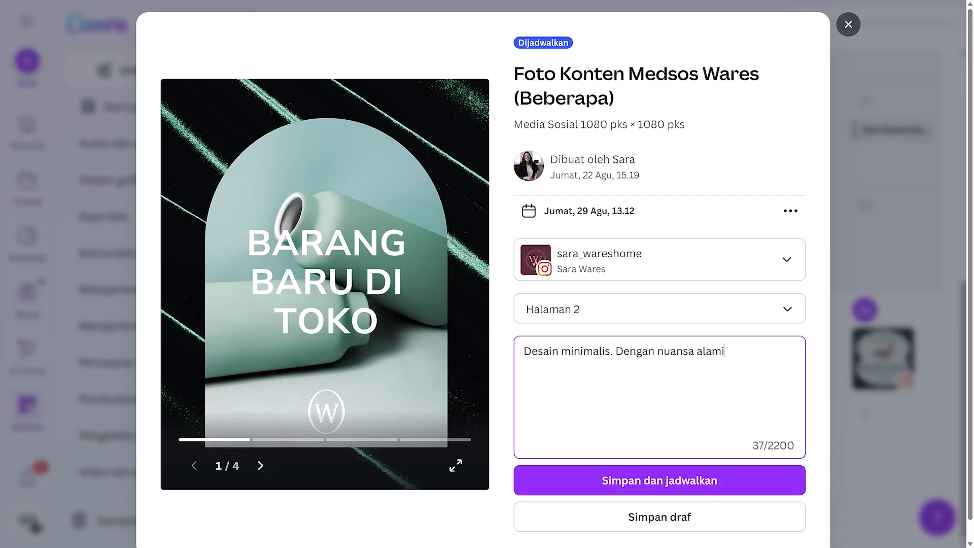
click(602, 488)
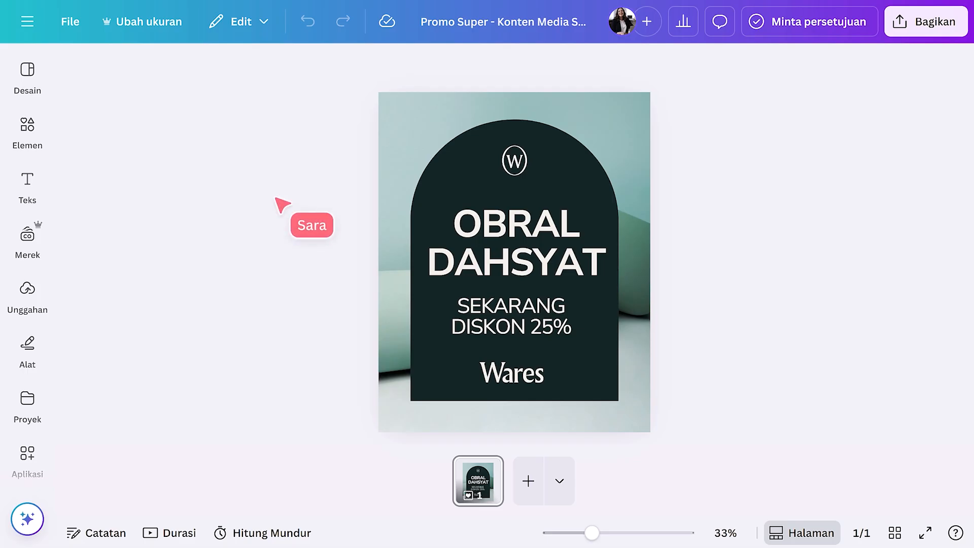
Create resized copies of the Obral Dahsyat design as Iklan di Cerita Instagram and Iklan Gambar Tunggal LinkedIn, and open both
click(150, 23)
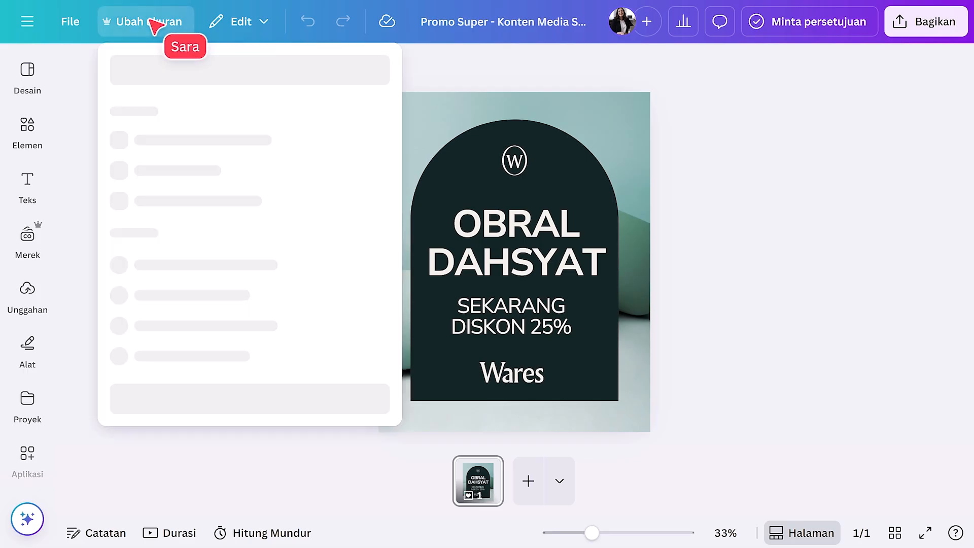
scroll(190, 158, down, 1)
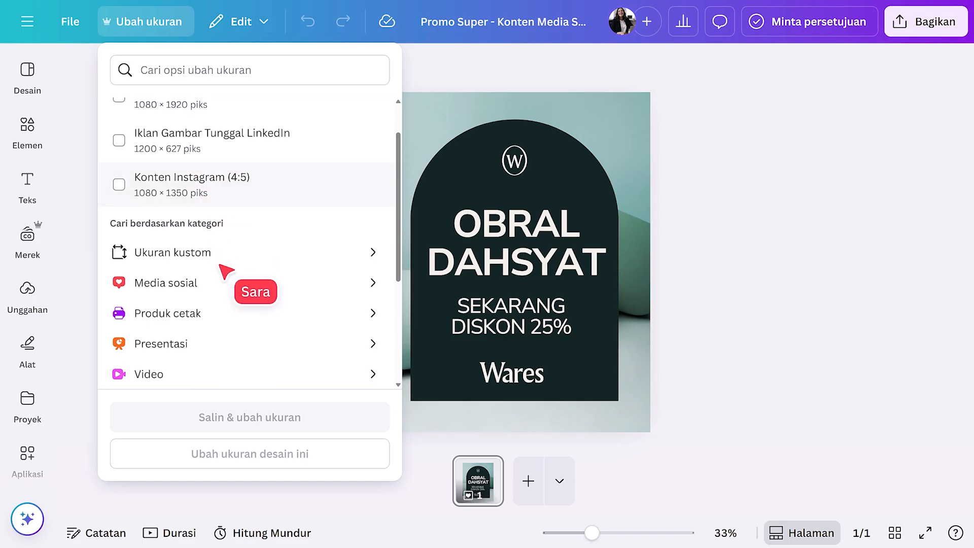
click(225, 284)
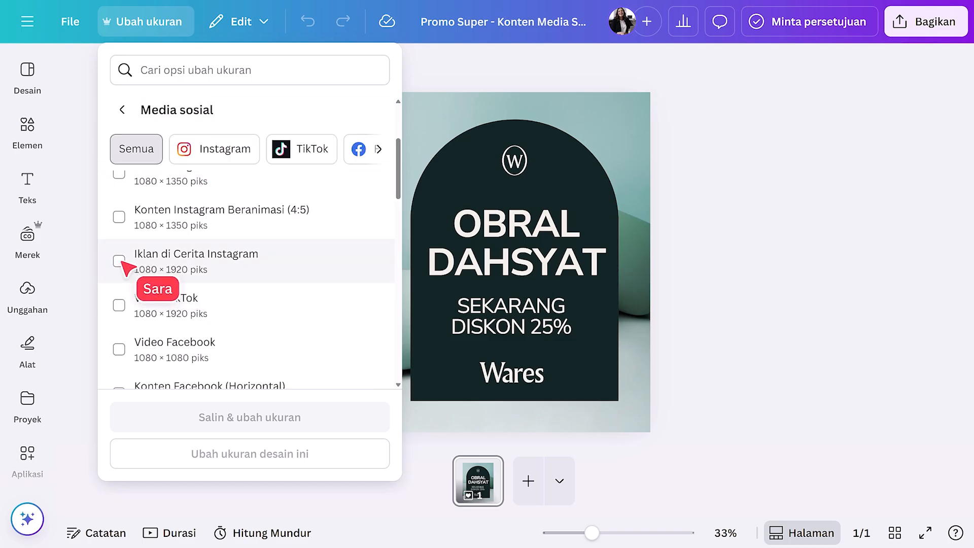
click(120, 261)
scroll(122, 263, down, 8)
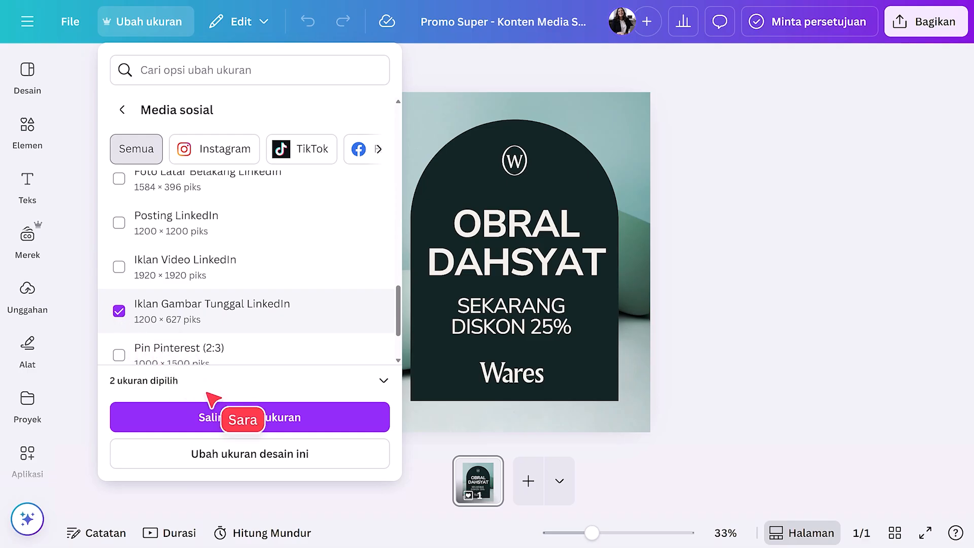
click(235, 416)
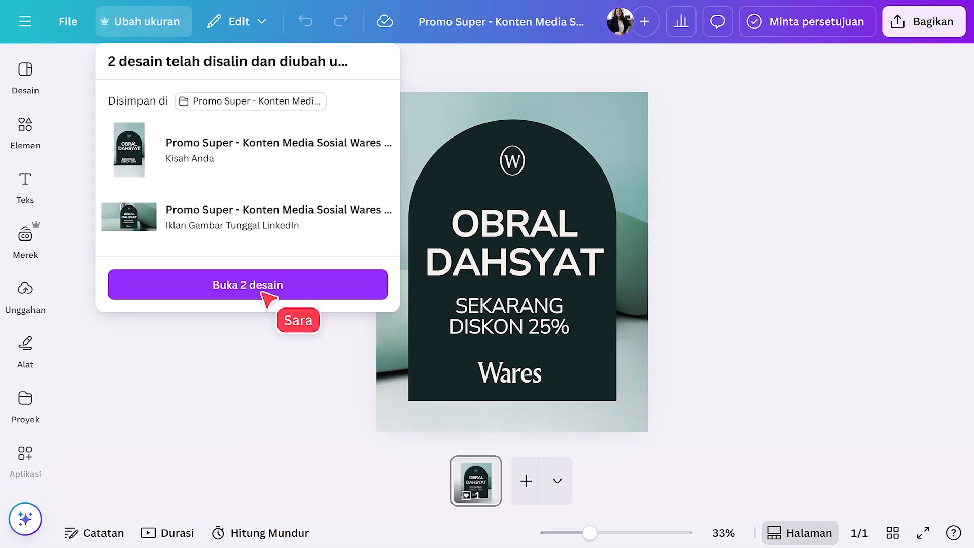
click(264, 293)
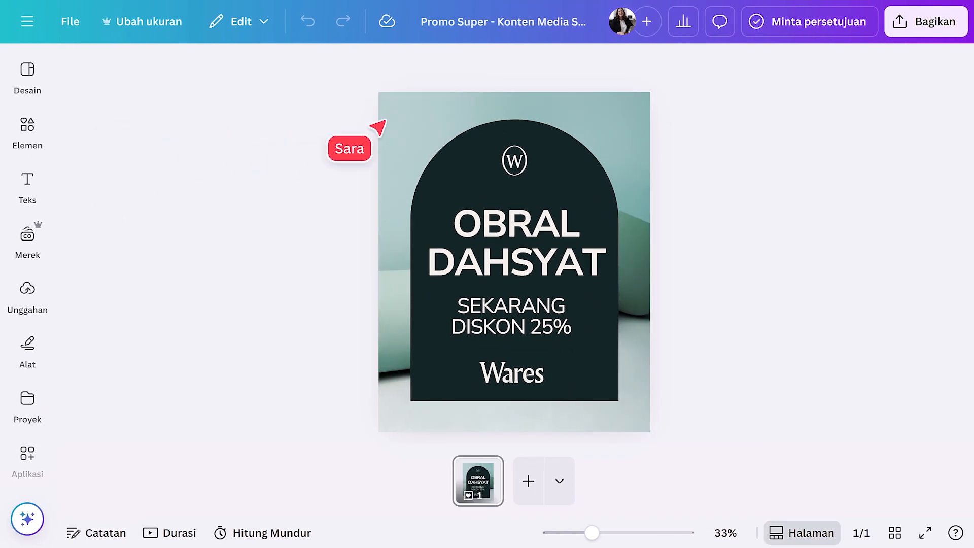
Start an approval request for the Obral Dahsyat design and choose a colleague as the reviewer
click(789, 26)
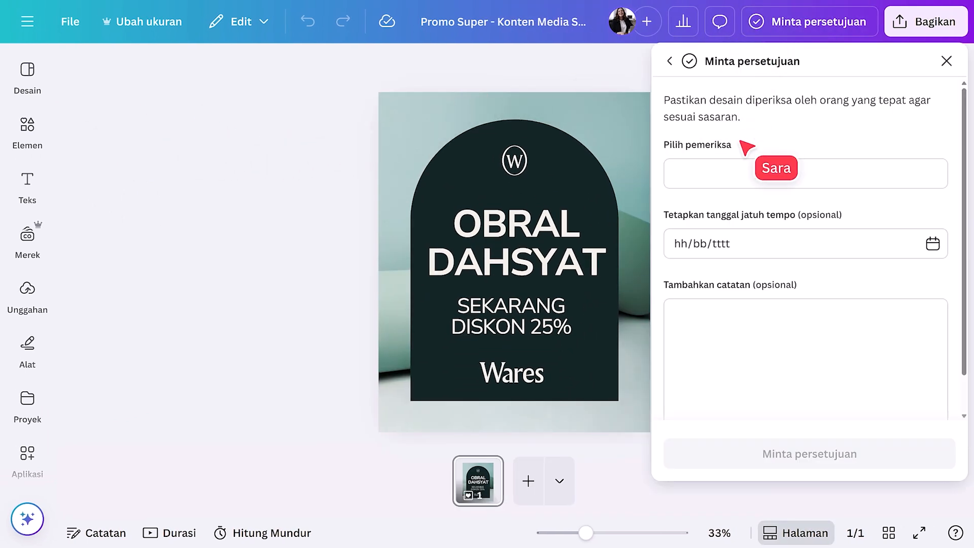
click(717, 174)
text(matt)
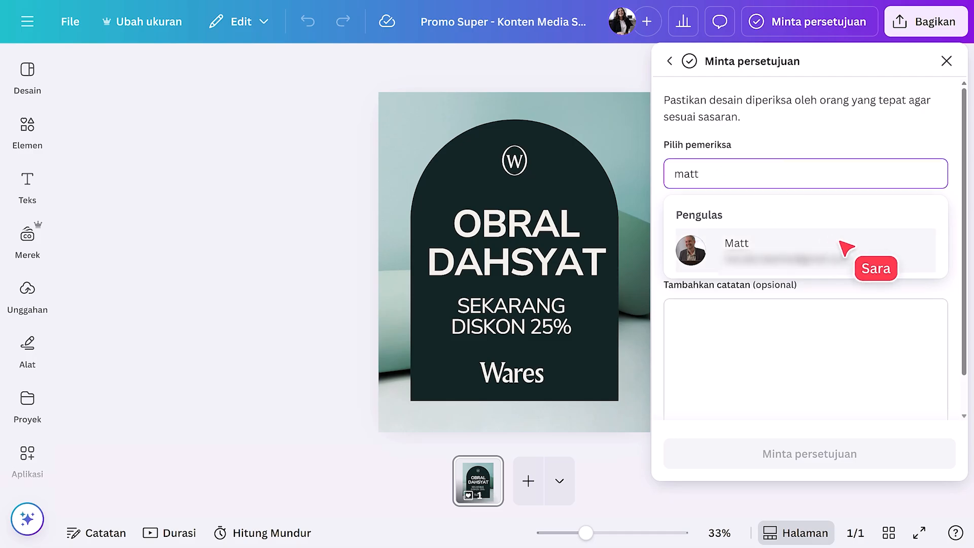
click(887, 261)
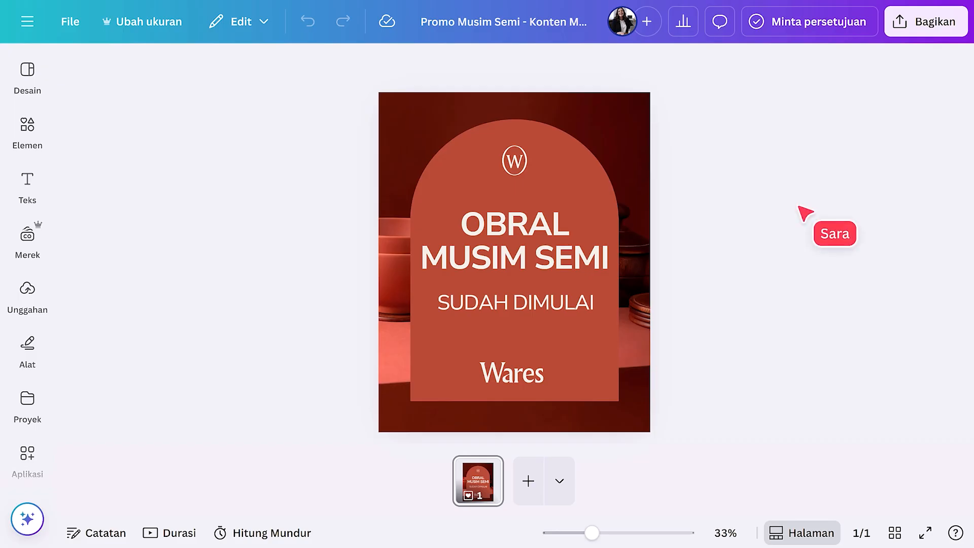
Review the Obral Musim Semi design's analytics for unique and total visits, poll and quiz responses, average viewing time, and pages visited
click(680, 27)
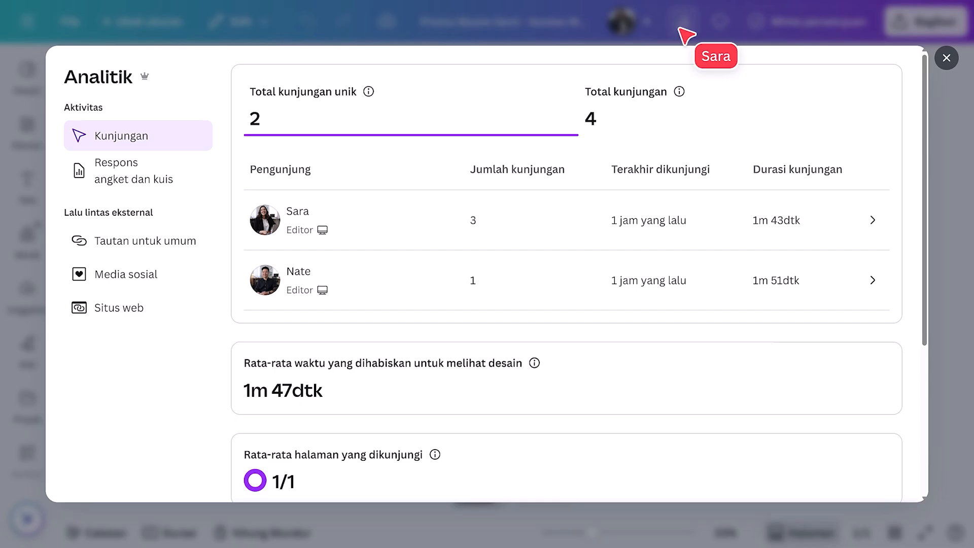
click(704, 122)
click(421, 125)
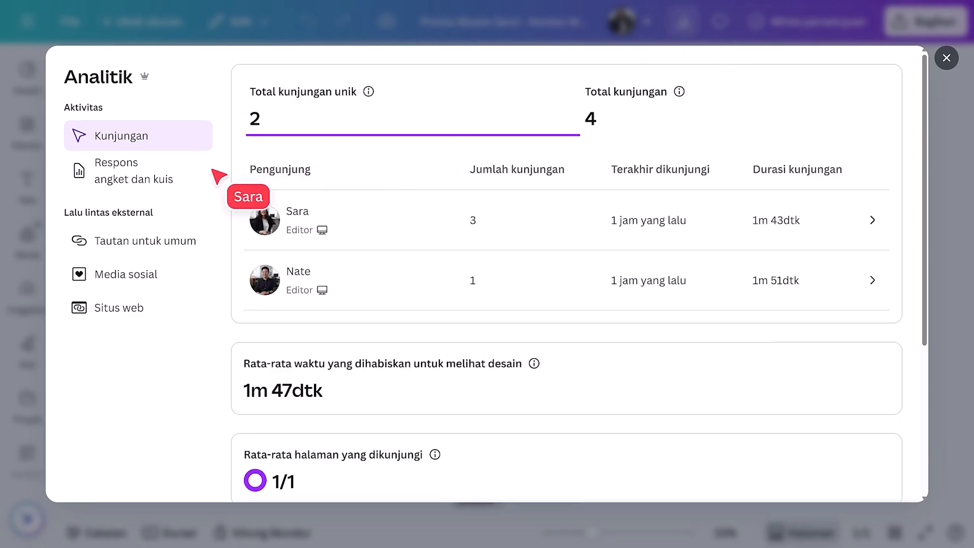
click(185, 177)
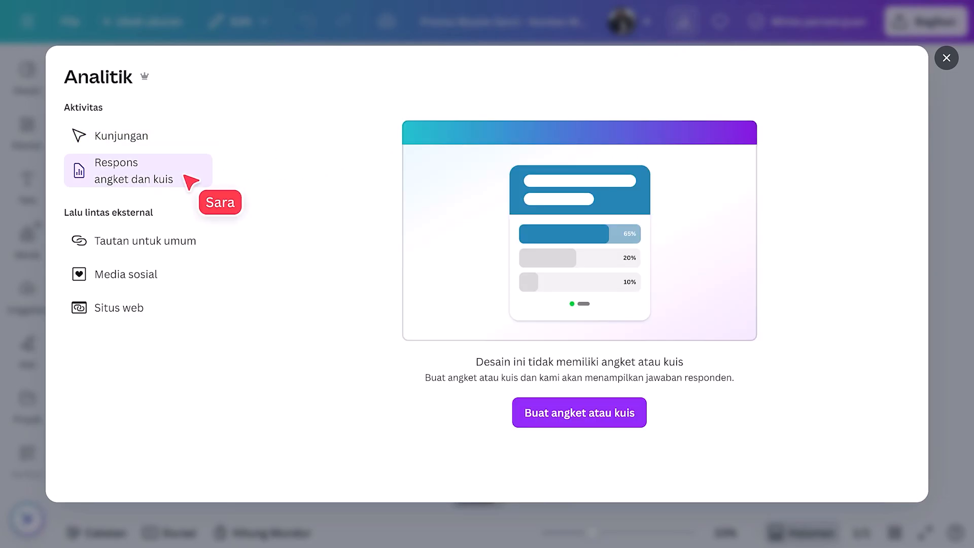
click(183, 143)
scroll(231, 199, down, 4)
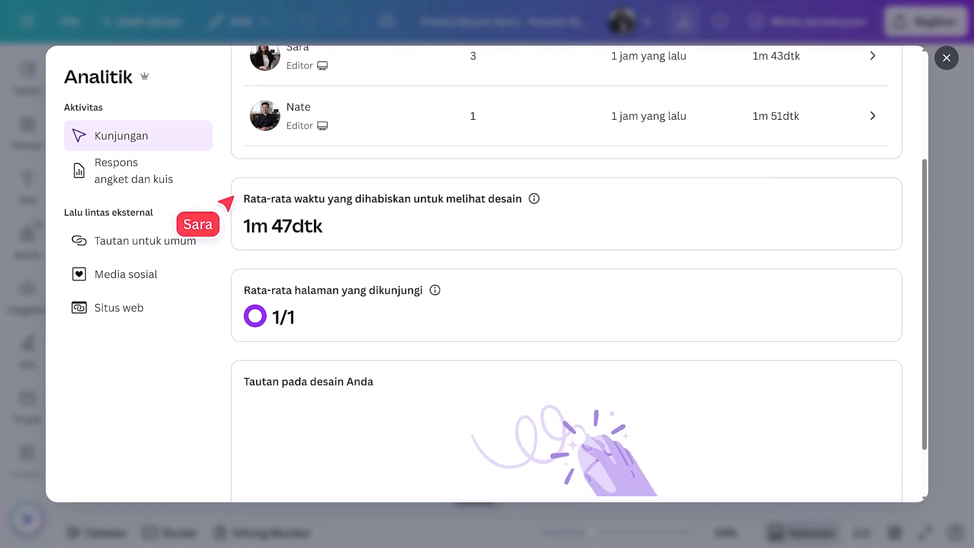
scroll(231, 199, down, 1)
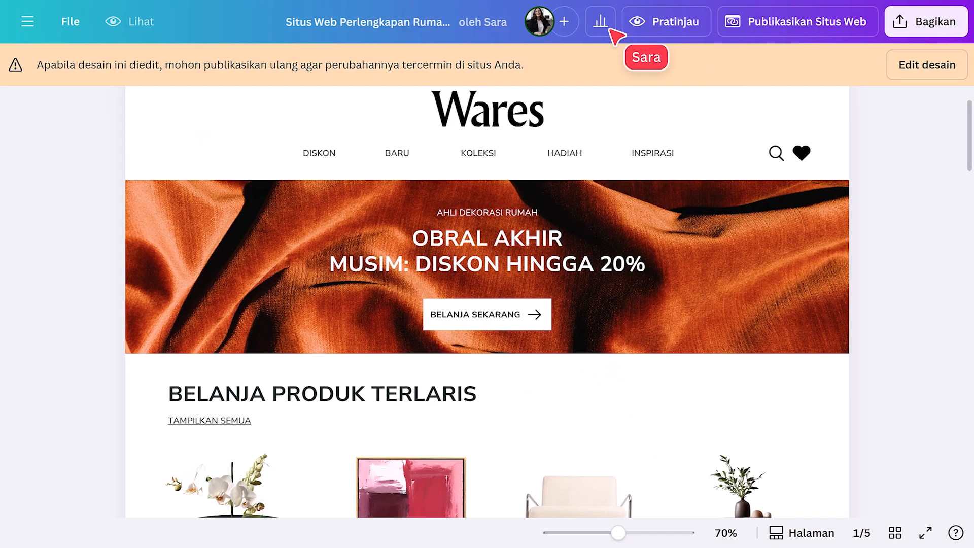
Examine the Wares website's analytics, comparing its visits over time by country and by device, plus its traffic sources
click(603, 28)
scroll(513, 137, down, 4)
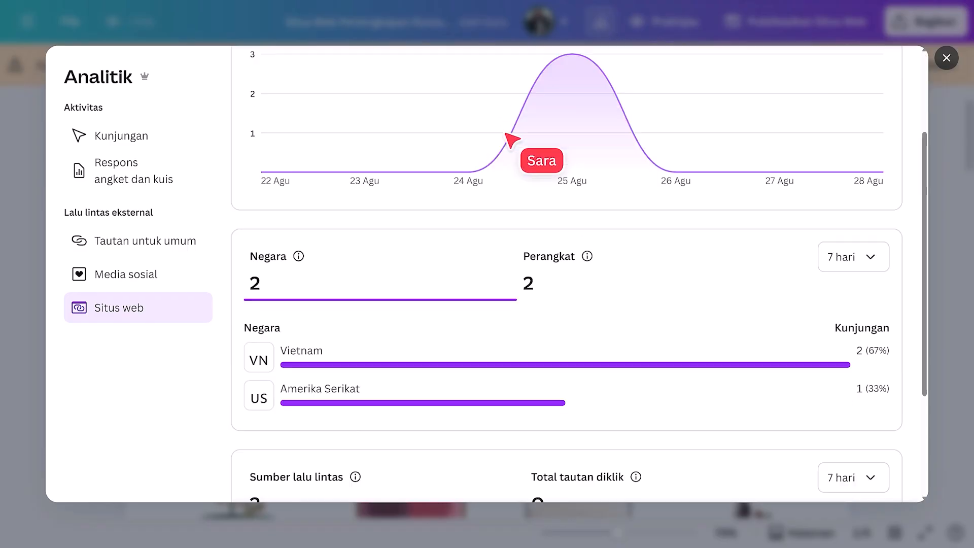
scroll(507, 147, down, 2)
scroll(419, 344, up, 3)
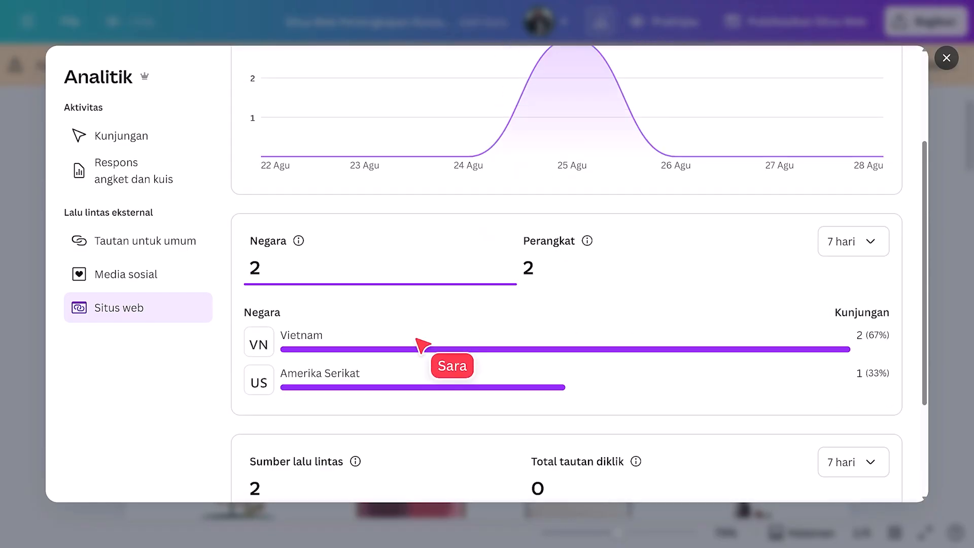
click(570, 266)
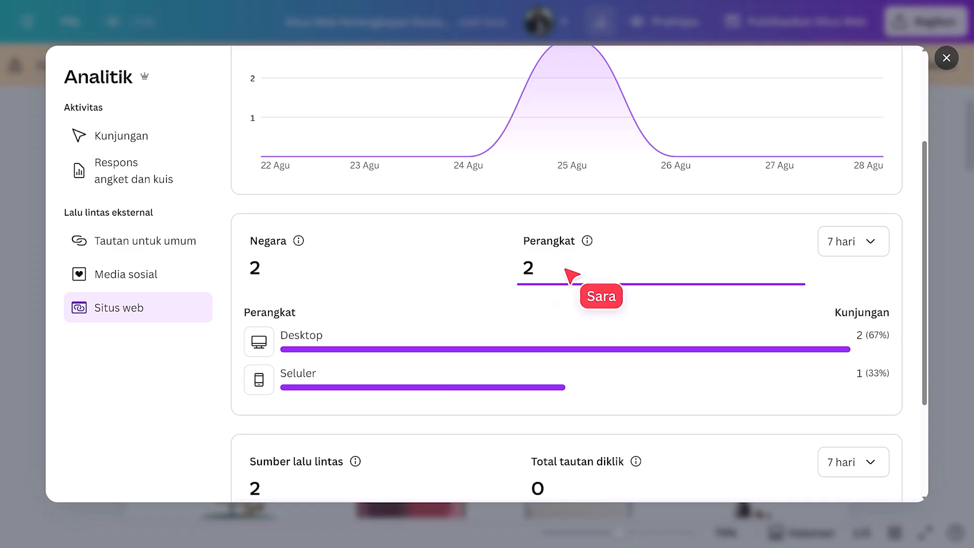
click(372, 272)
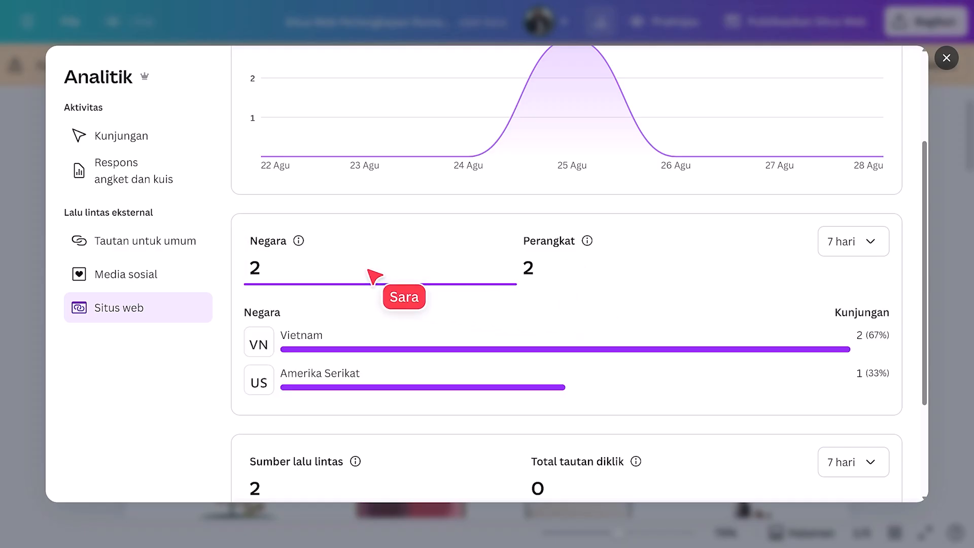
scroll(400, 282, down, 3)
Open the Obral Musim Semi post scheduled for 28 August and bring up its design for editing
click(574, 328)
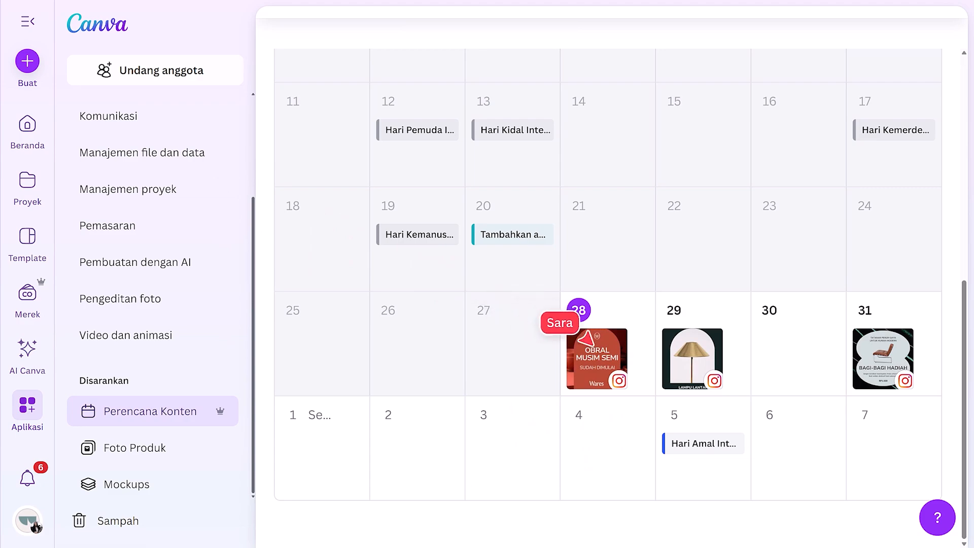
click(606, 336)
click(720, 284)
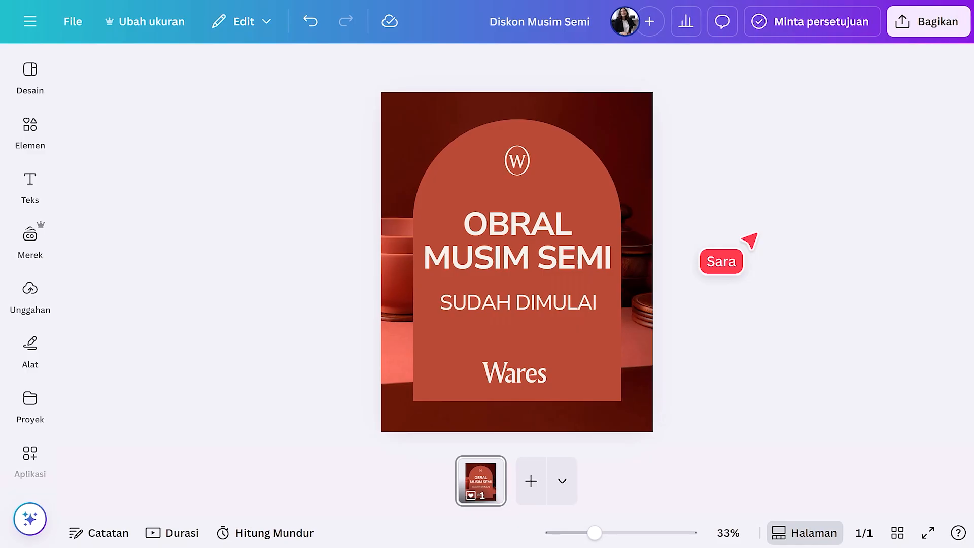
Check the visitor analytics of the Diskon Musim Semi design's public link for Segmen Audiens 1
click(897, 29)
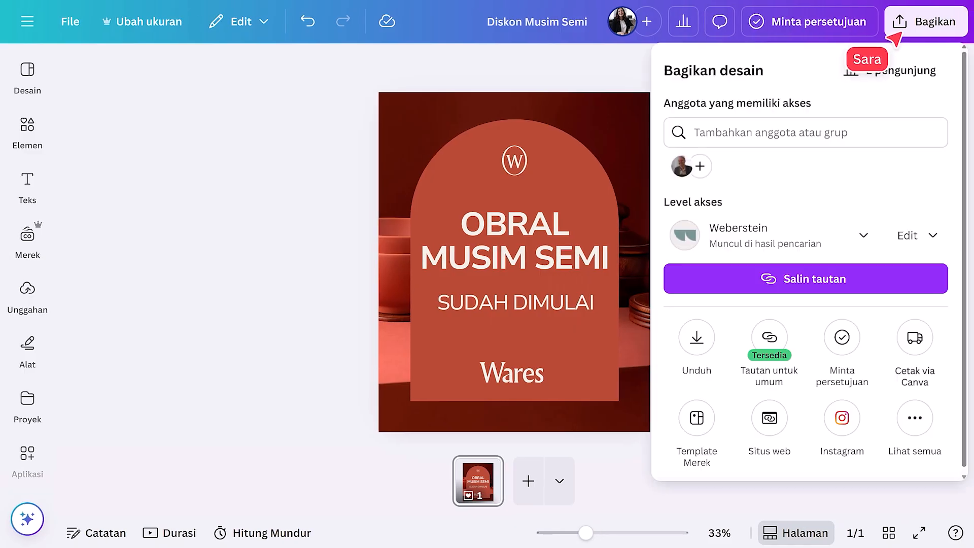
click(769, 336)
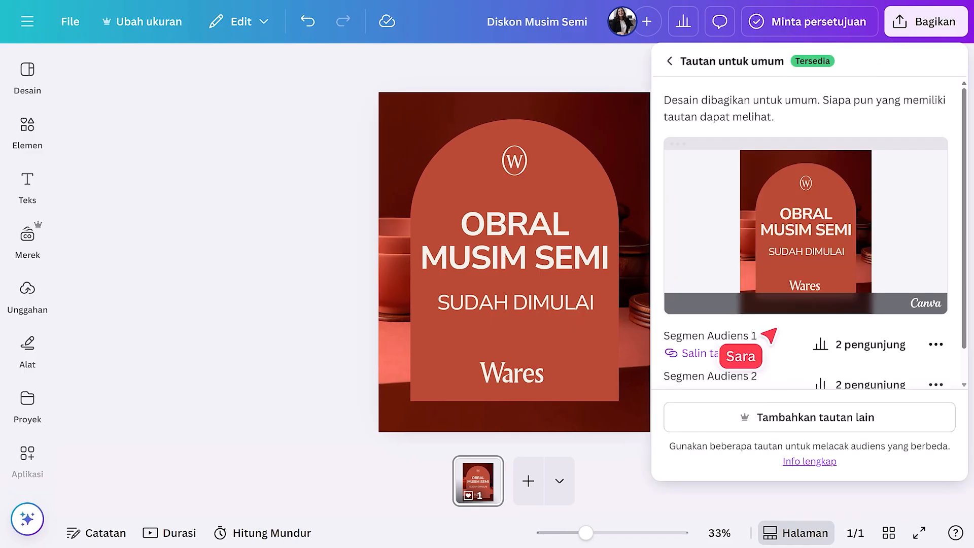
click(835, 342)
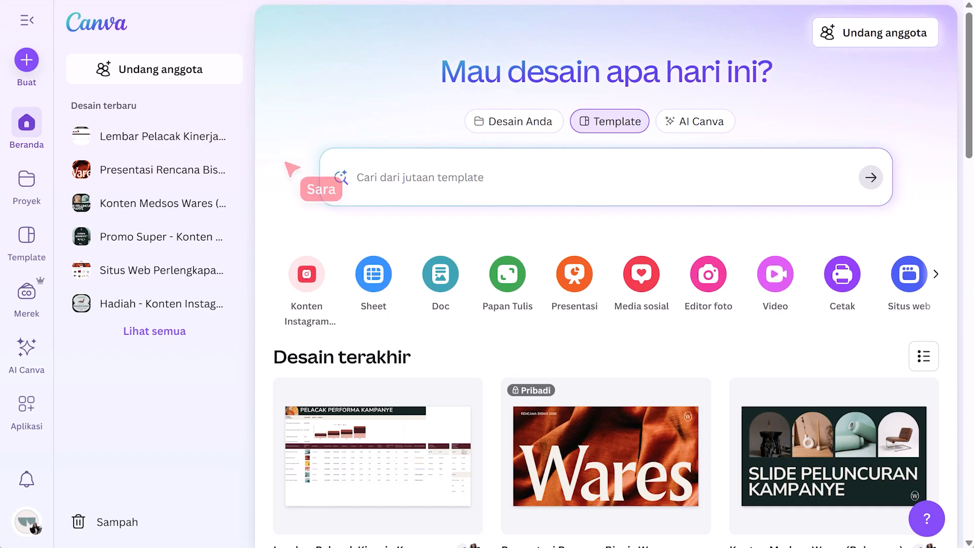
Open the Lembar Pelacak Kinerja campaign sheet and bring up the data import options for its stacked bar chart
click(360, 447)
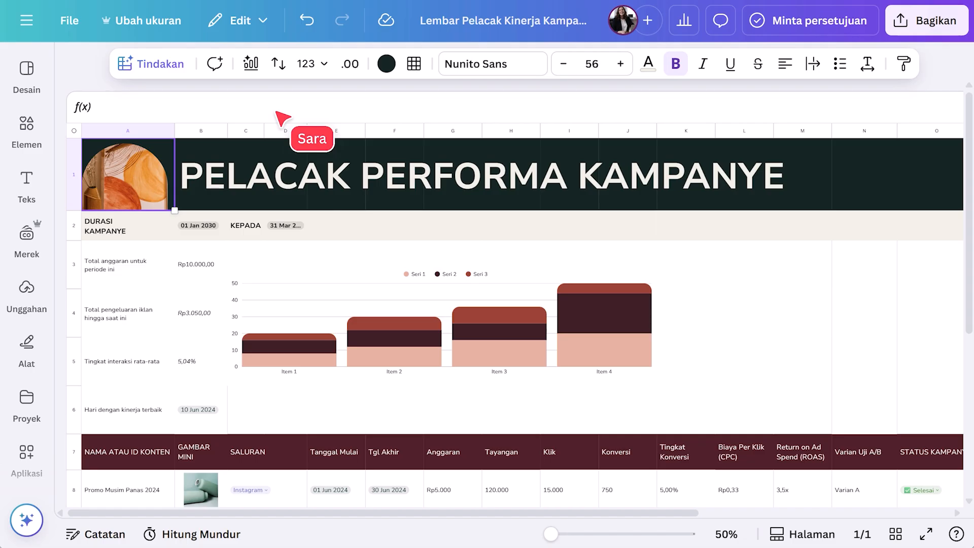
double_click(330, 287)
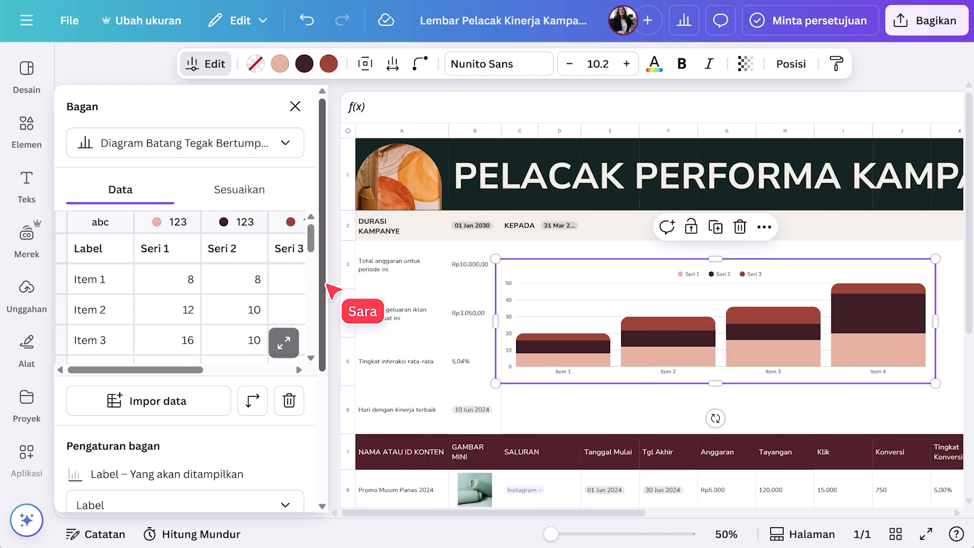
click(181, 401)
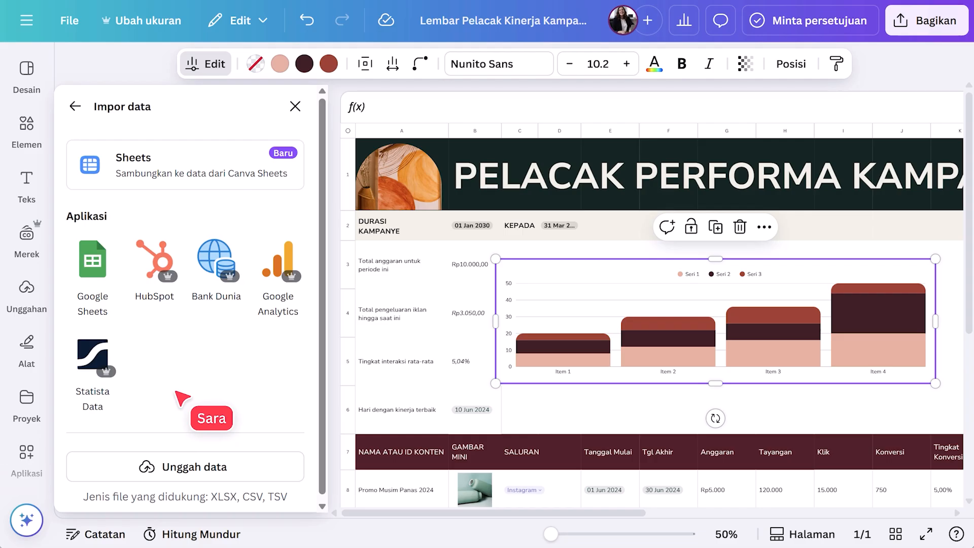
Choose Google Sheets as the chart's data source and grant Canva Charts access to the Google account
click(105, 263)
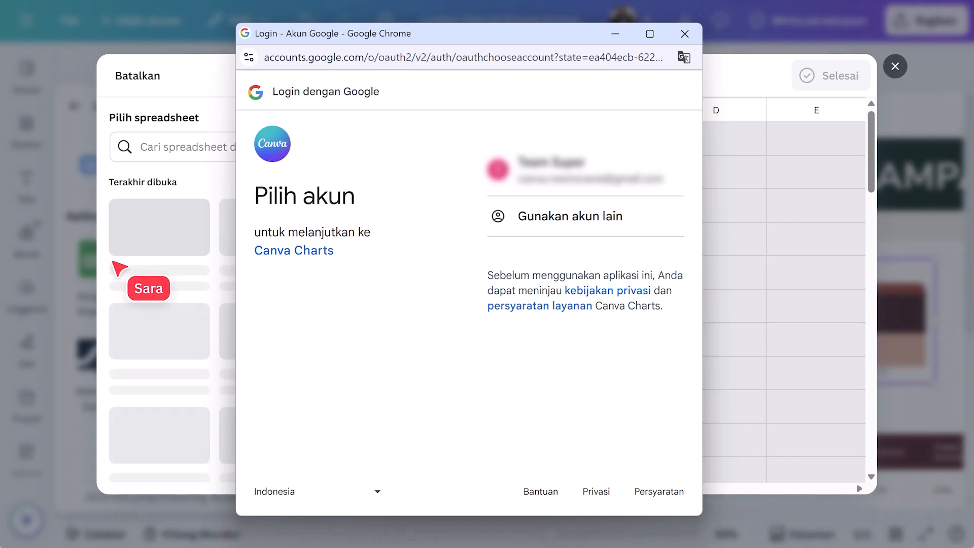
click(682, 182)
click(626, 348)
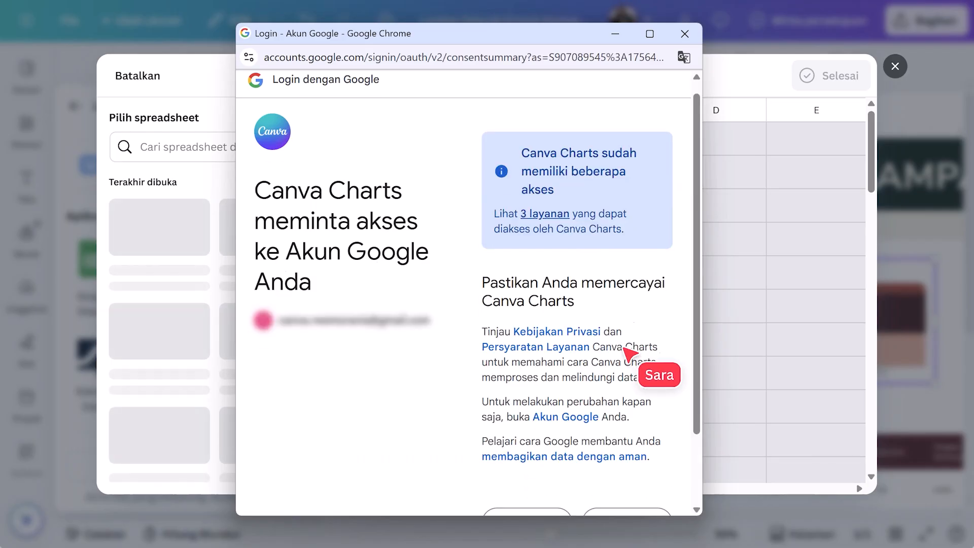
scroll(629, 354, down, 2)
click(620, 435)
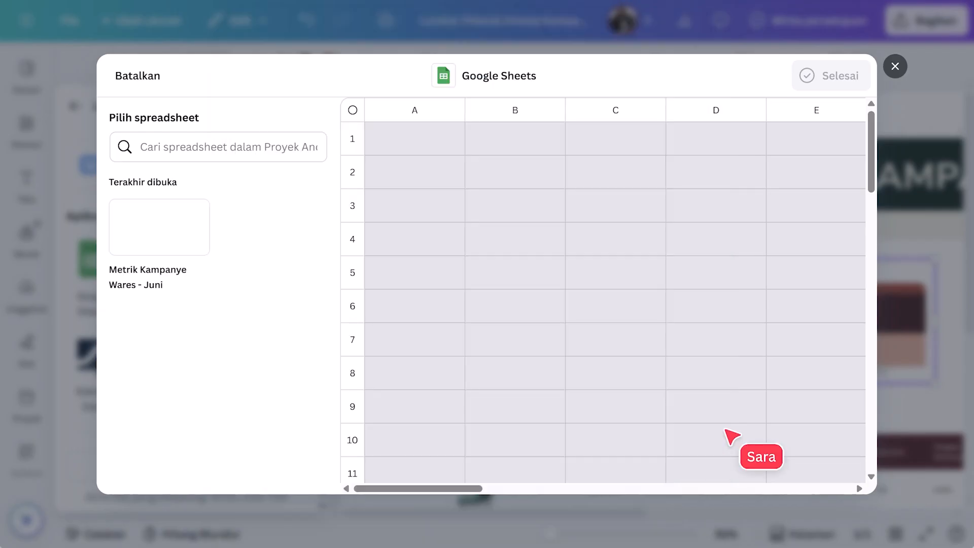
Import range A1:L7 of Sheet1 from the Metrik Kampanye Wares - Juni spreadsheet into the chart
click(132, 222)
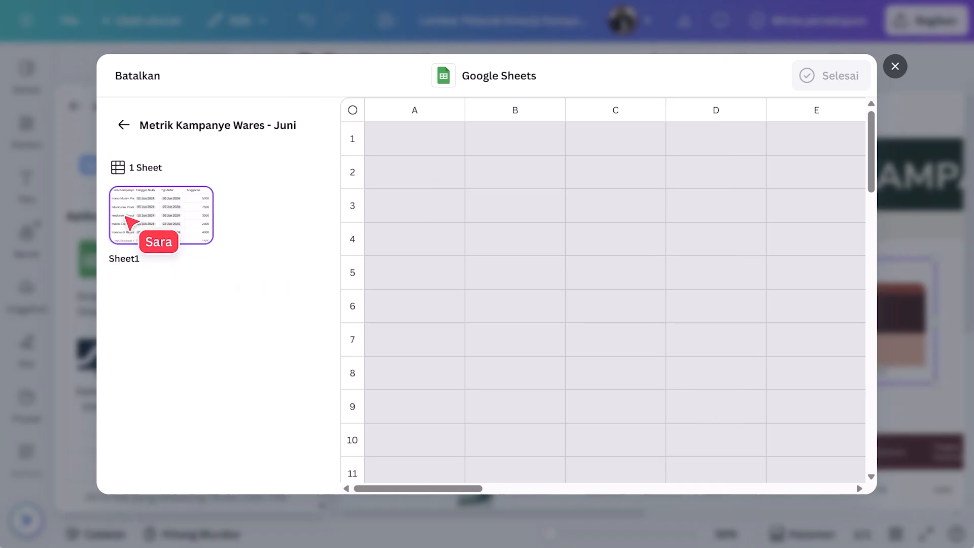
click(132, 222)
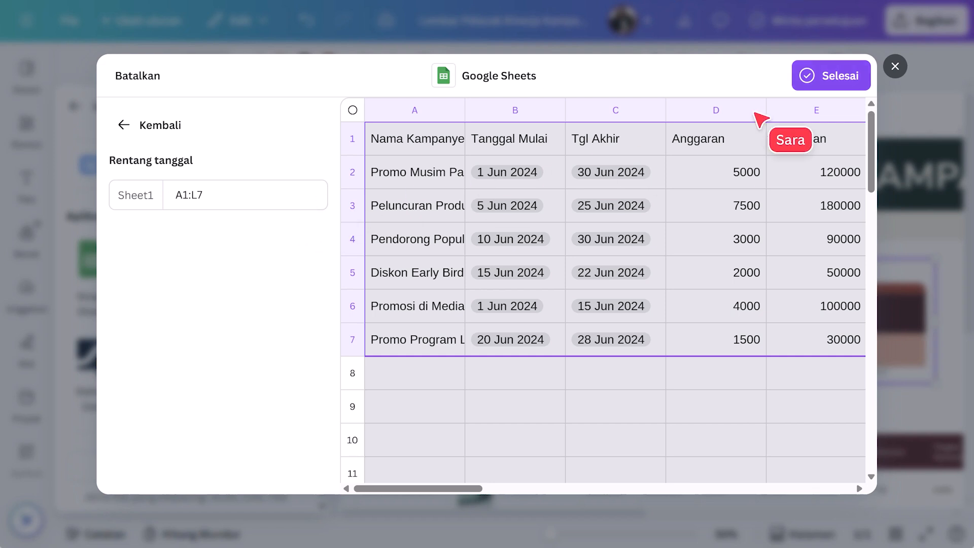
click(822, 77)
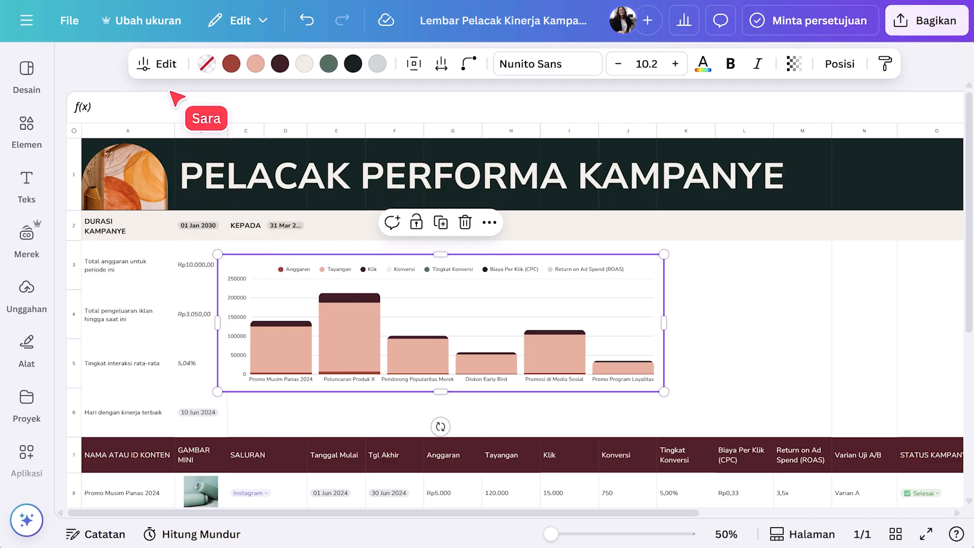
Change the imported campaign chart to a line chart (Diagram Garis)
click(152, 64)
click(173, 147)
scroll(174, 269, down, 4)
click(169, 248)
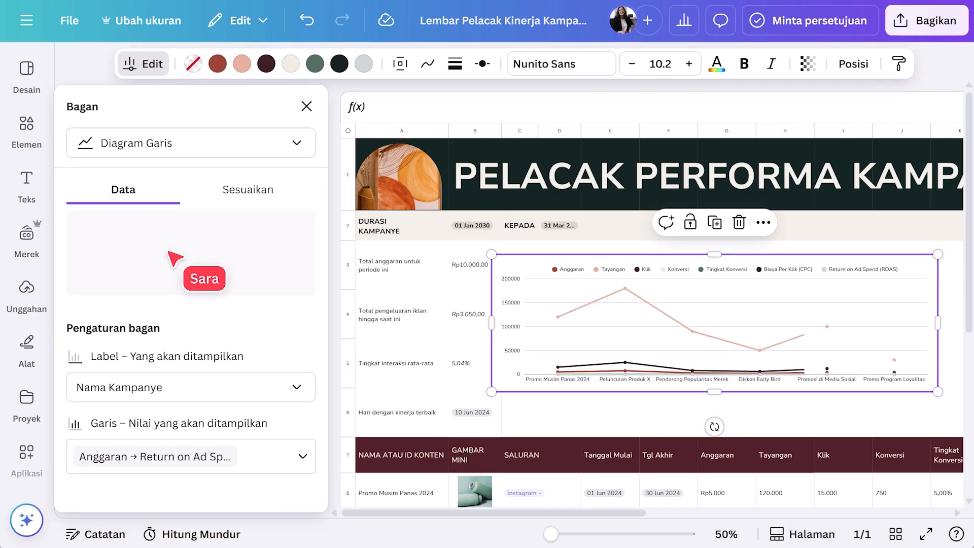
Try the treemap type (Bagan Peta Pohon) on the campaign chart and undo the change
click(188, 153)
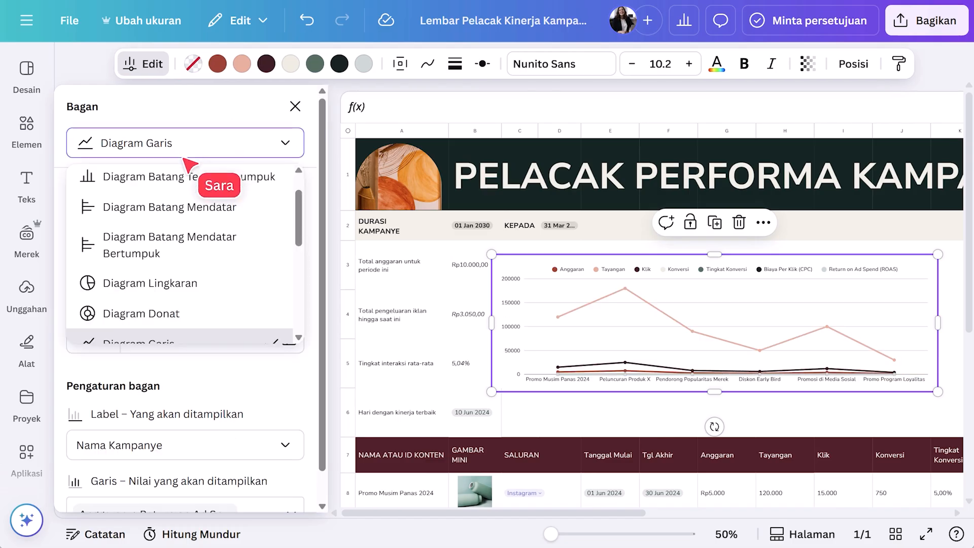
scroll(183, 229, down, 5)
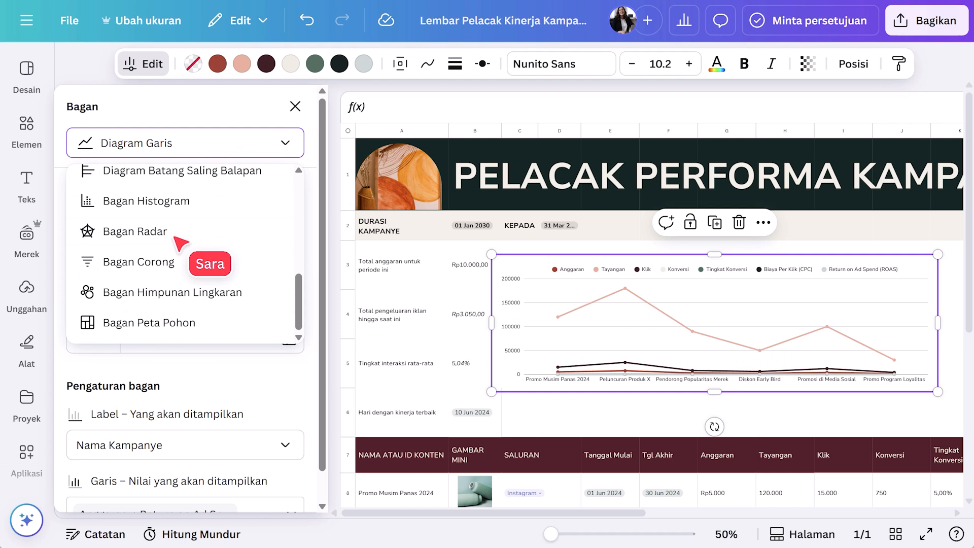
click(173, 323)
key(ctrl+z)
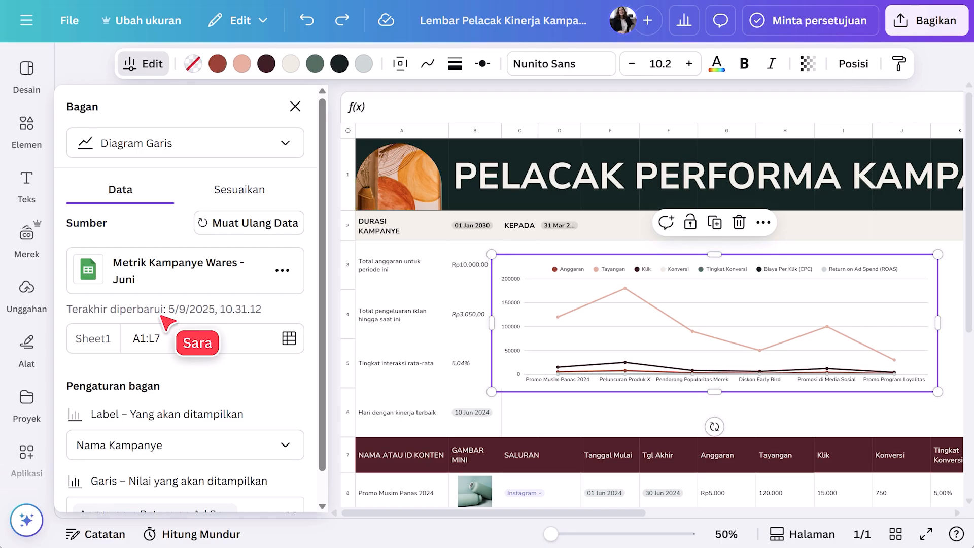
Reload the line chart's data from the linked Google Sheets file and copy the chart
click(221, 226)
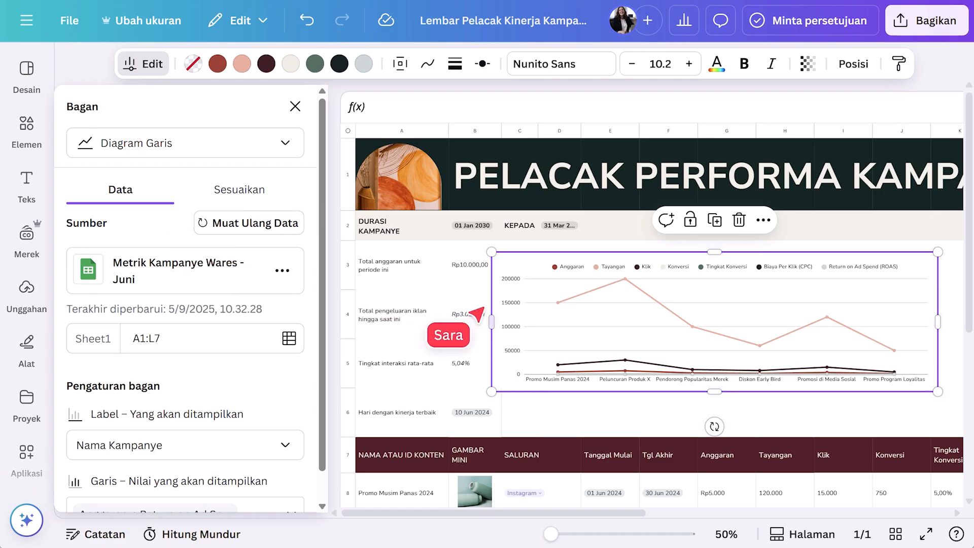
key(ctrl+c)
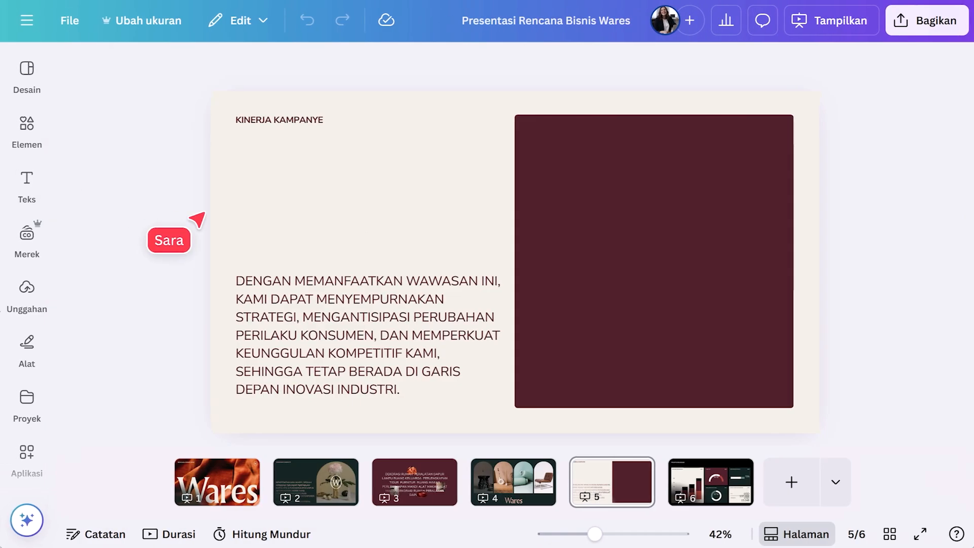
Paste the line chart into slide 5 of Presentasi Rencana Bisnis Wares, fit it inside the dark red panel, and open its data settings
key(ctrl+v)
drag(488, 253, 618, 194)
drag(895, 250, 810, 224)
drag(781, 321, 750, 297)
drag(650, 213, 659, 354)
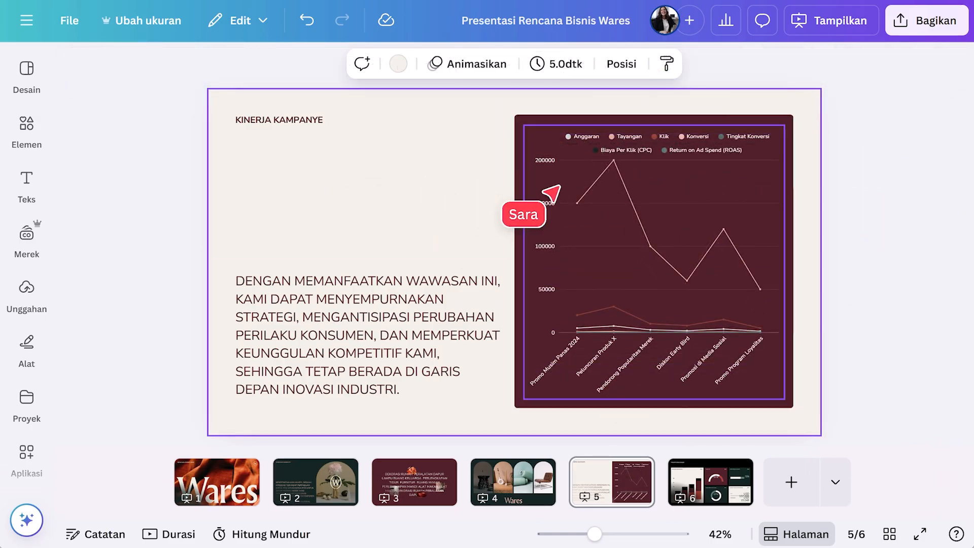
click(558, 187)
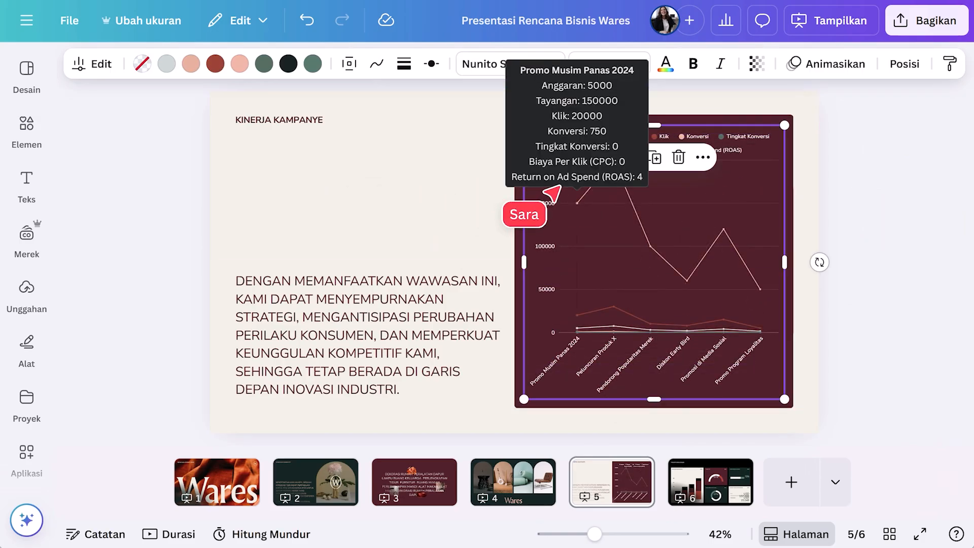
click(90, 65)
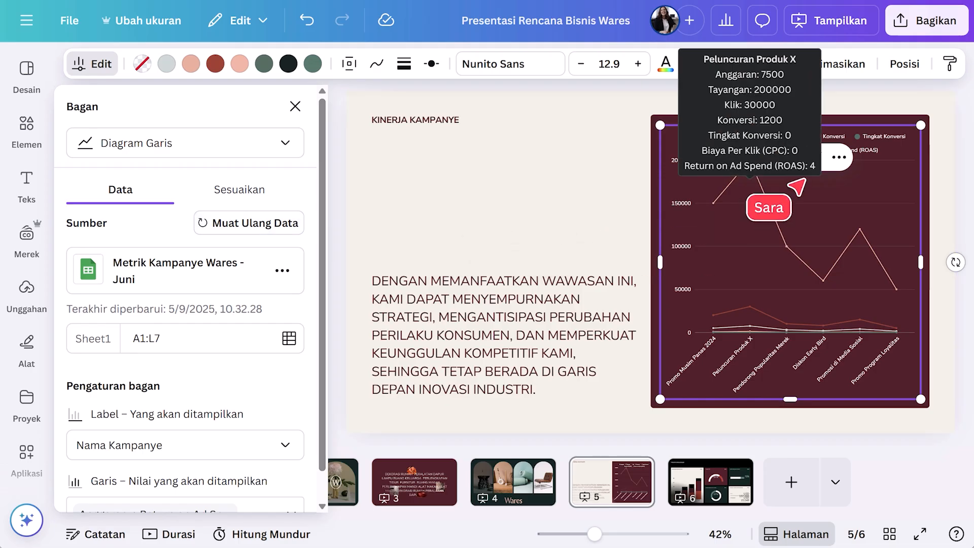
Create a template link for the Wares business plan presentation and copy it
click(917, 31)
click(906, 415)
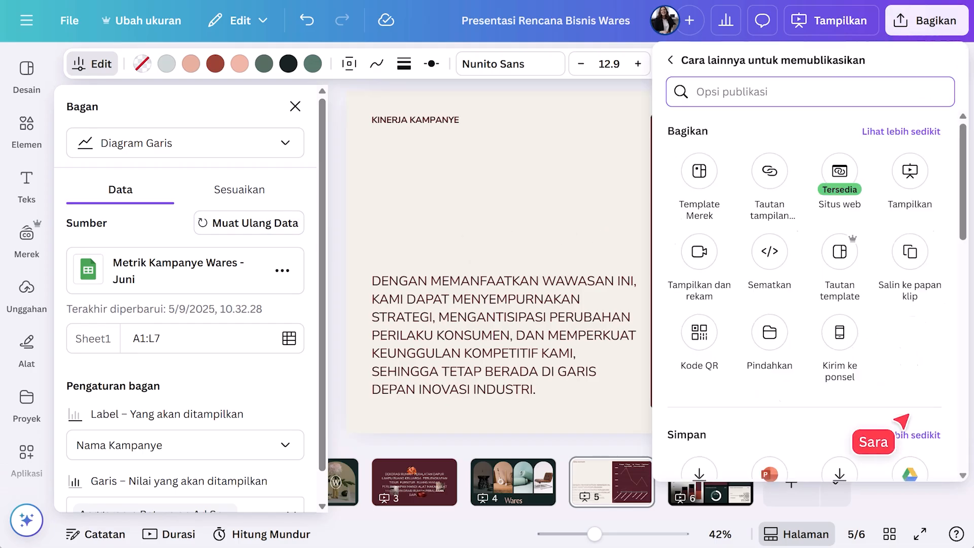
click(824, 253)
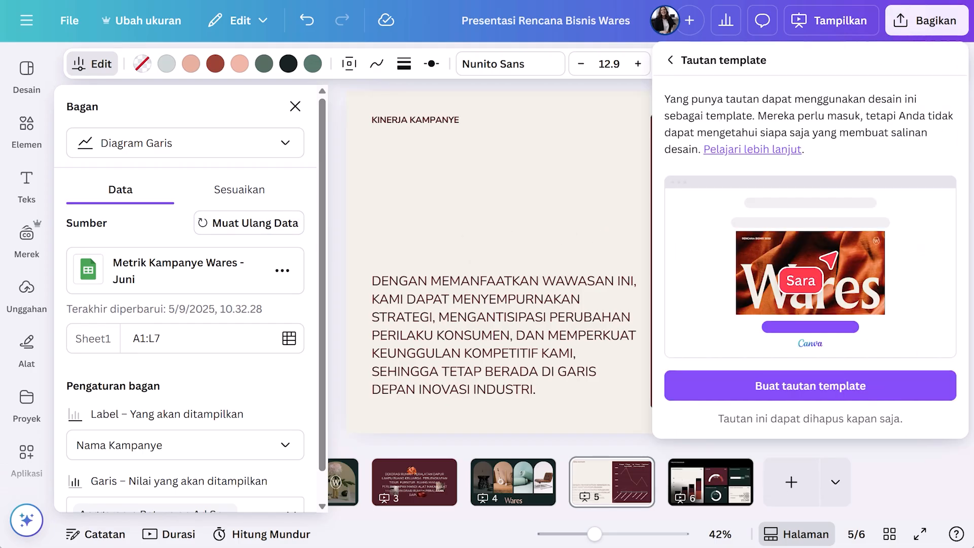
click(805, 387)
click(919, 380)
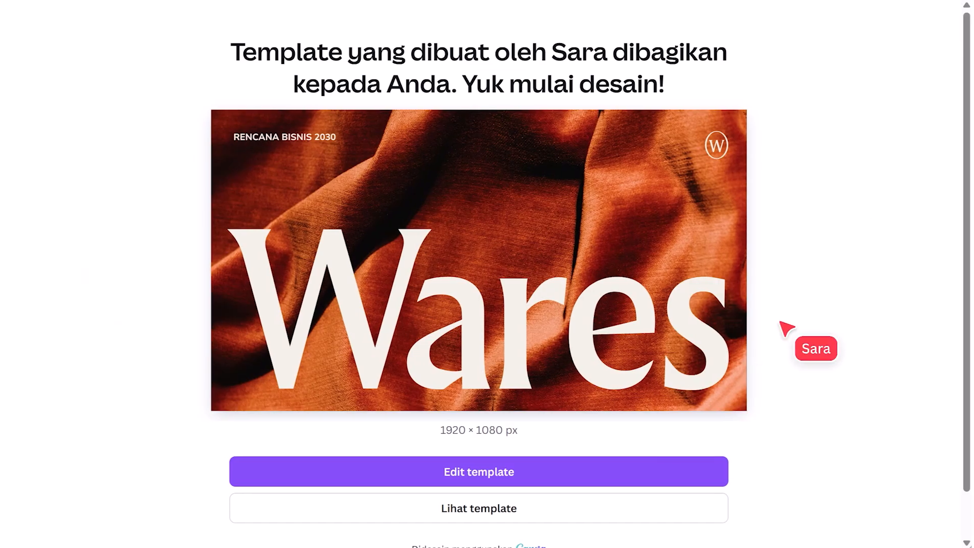
Start editing from the shared Wares template and open the settings of the chart on slide 5
click(471, 470)
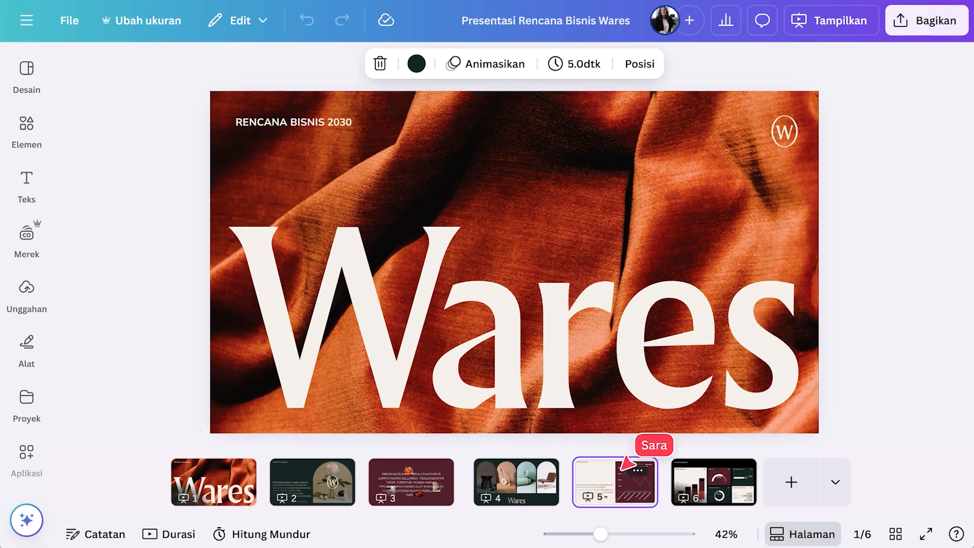
click(624, 470)
click(564, 283)
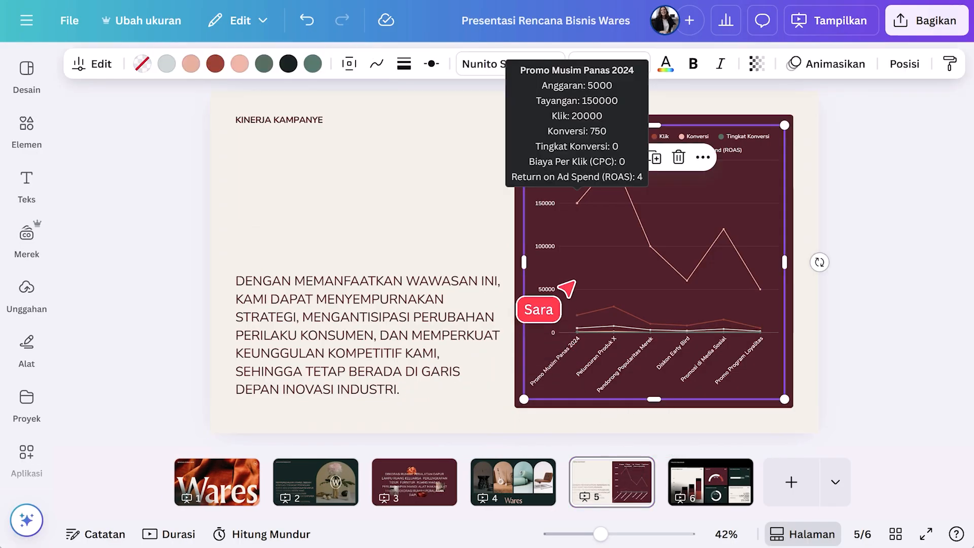
click(102, 64)
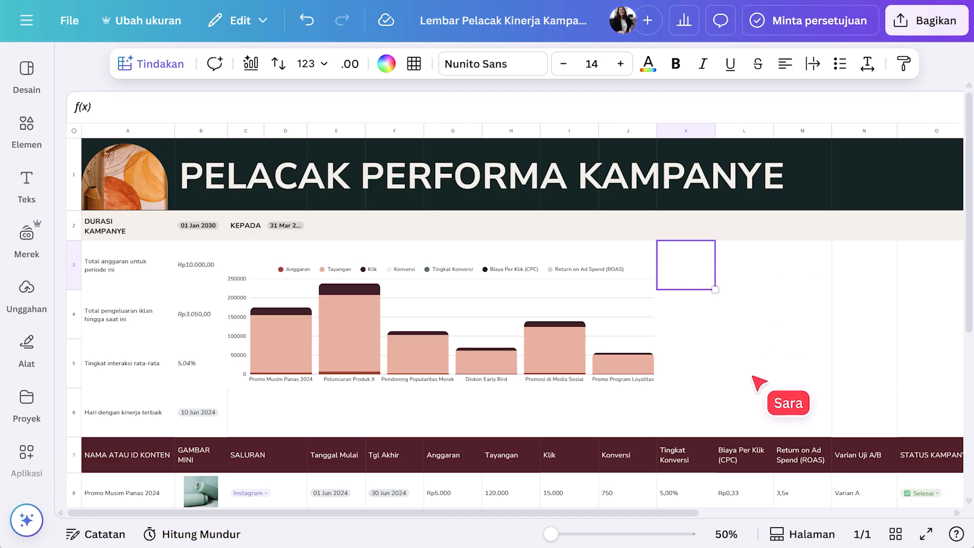
Insert a funnel chart based on the campaign tracker's Tayangan and Klik columns, range H7:I13
scroll(745, 396, down, 5)
click(515, 238)
drag(535, 277, 583, 454)
click(251, 63)
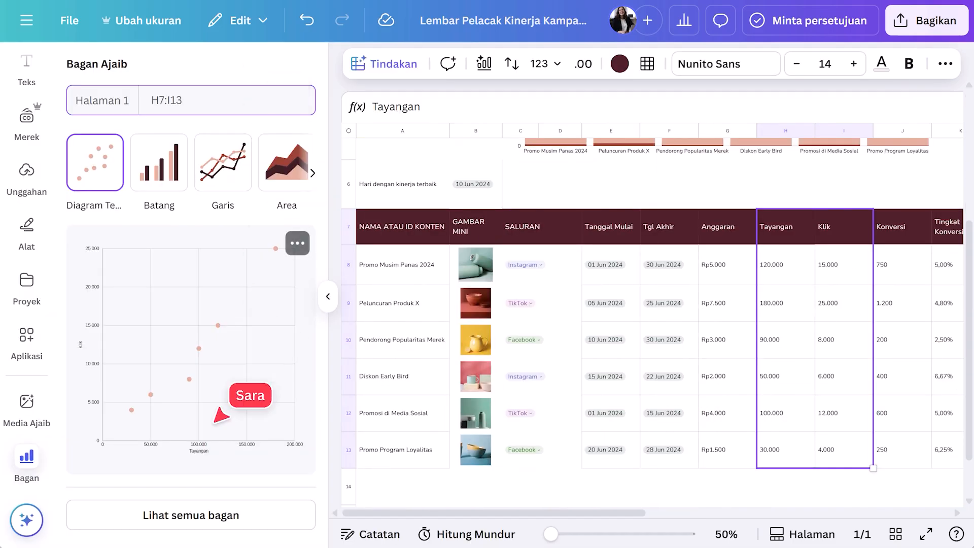
click(208, 504)
scroll(206, 501, down, 3)
scroll(208, 501, down, 10)
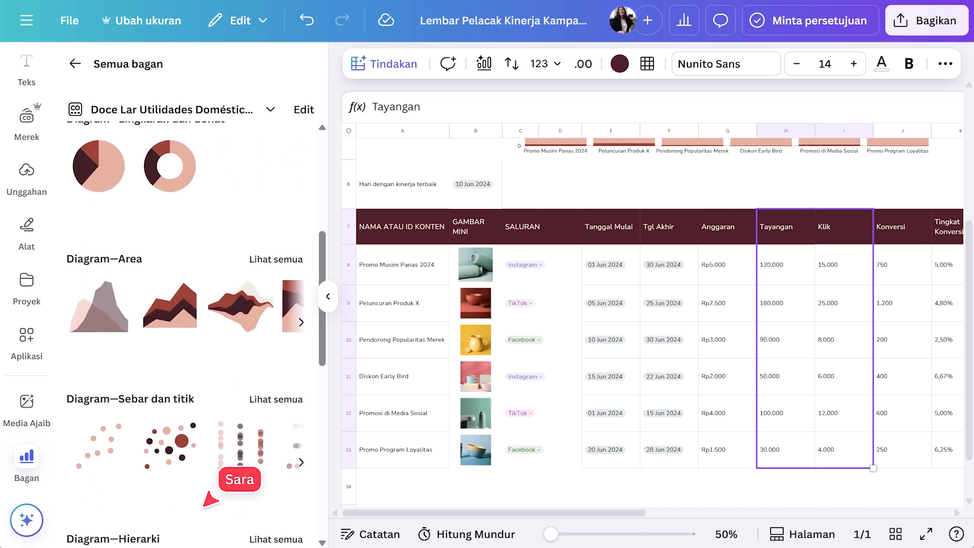
scroll(208, 502, down, 2)
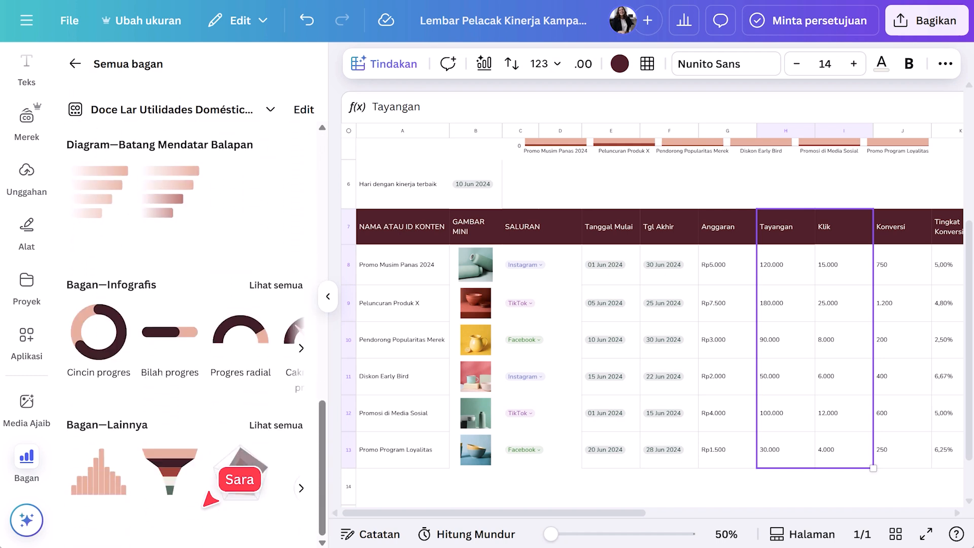
click(177, 454)
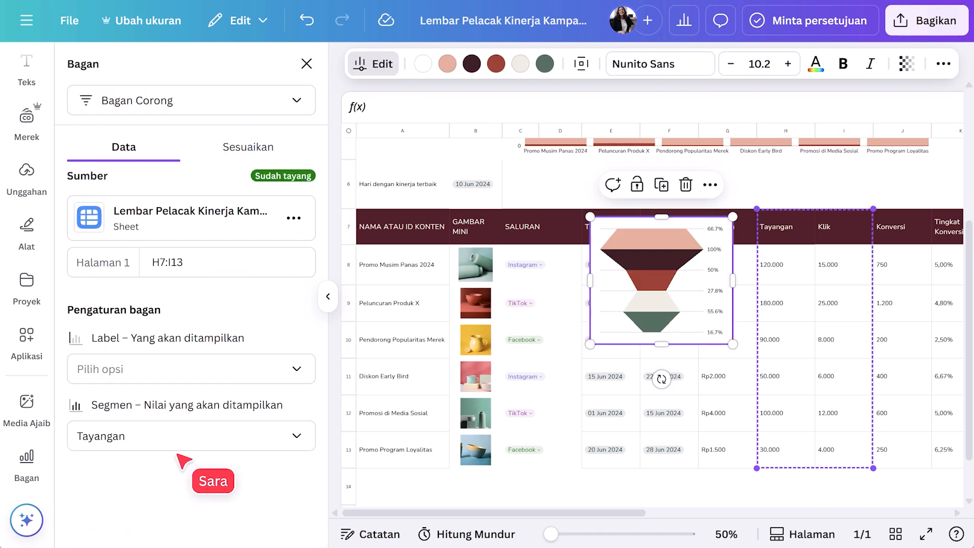
Set the funnel chart's labels to Tayangan and its segment values to Klik
click(205, 378)
click(169, 463)
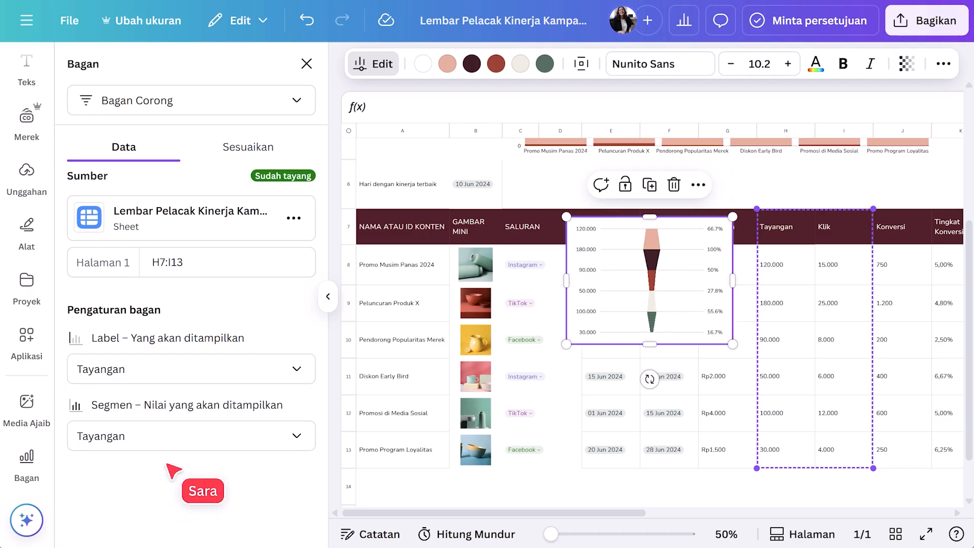
click(179, 445)
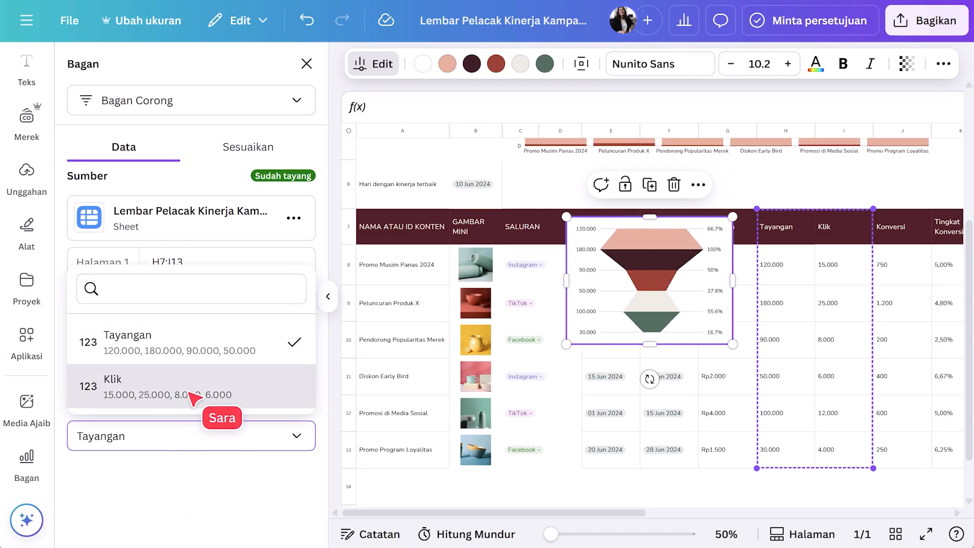
click(191, 398)
Format the funnel chart's values as numbers (Angka) and title it "Tayangan dan Klik"
click(267, 151)
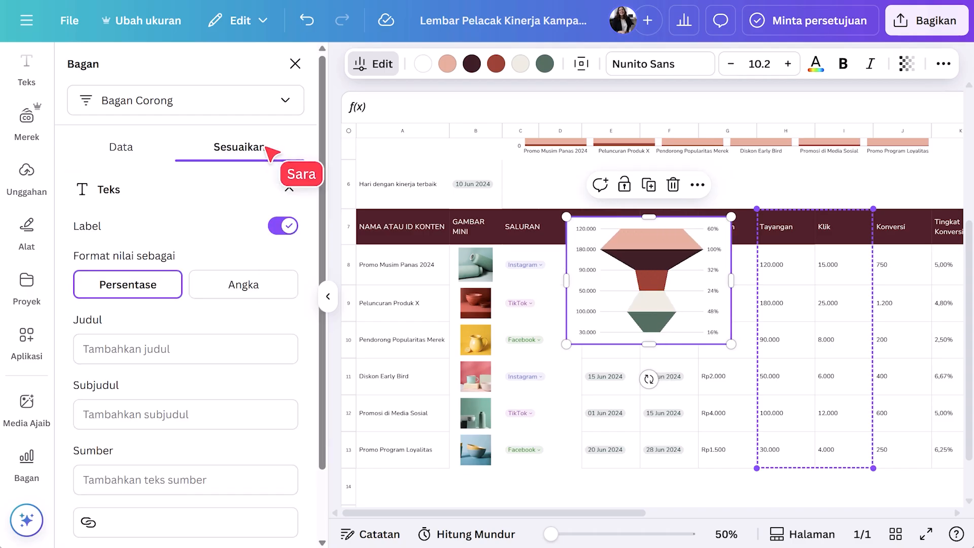
click(246, 284)
click(206, 349)
text(Tayangan dan Klik)
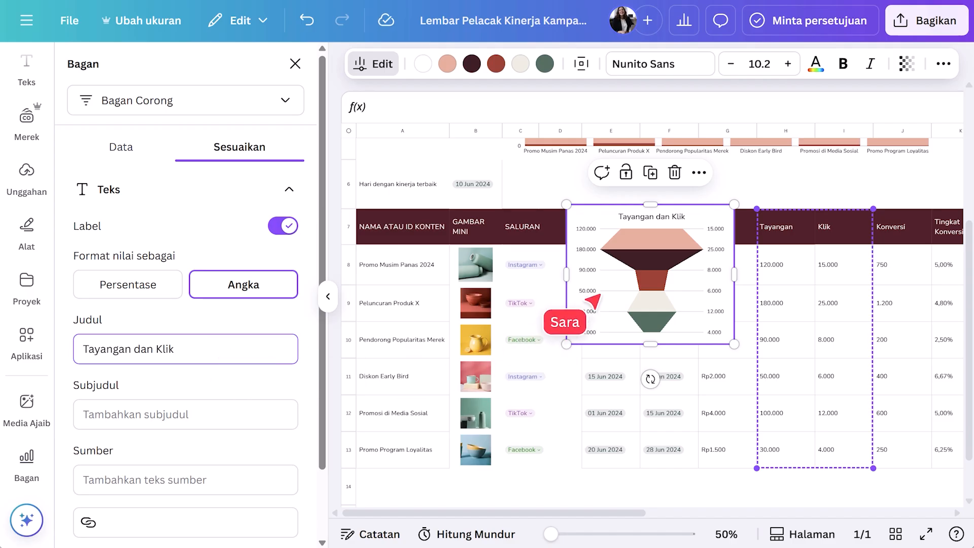
Move the funnel chart beside the stacked bar chart and swap its red and cream segment colors
drag(571, 299, 581, 299)
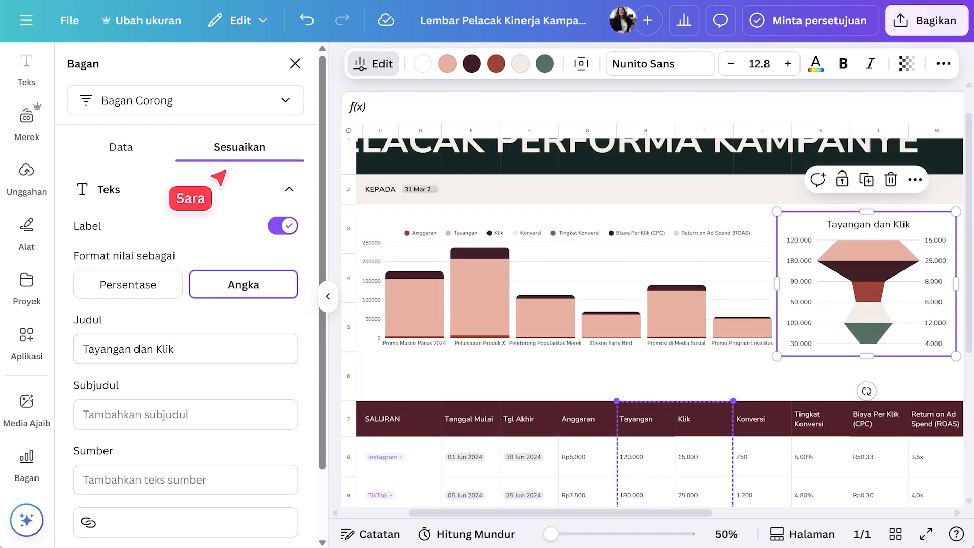
click(494, 67)
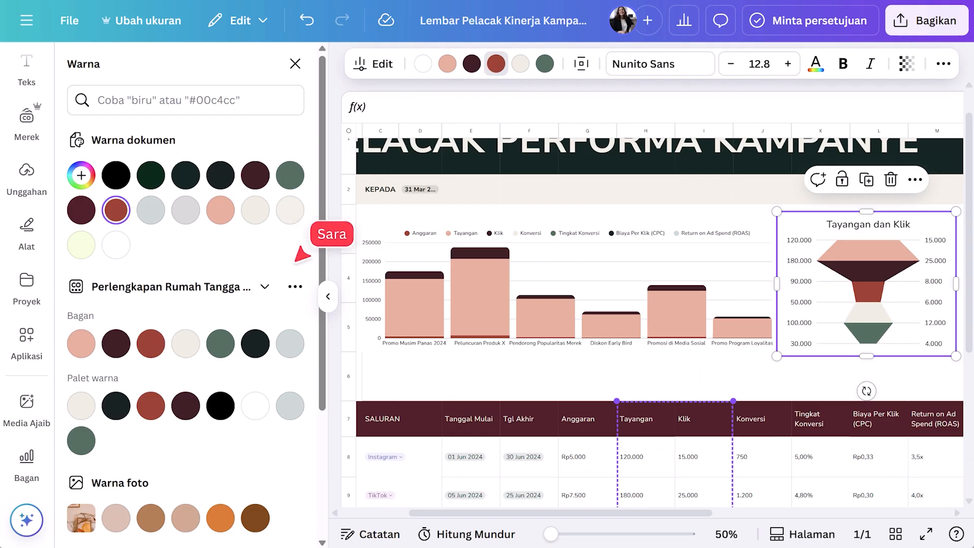
click(188, 339)
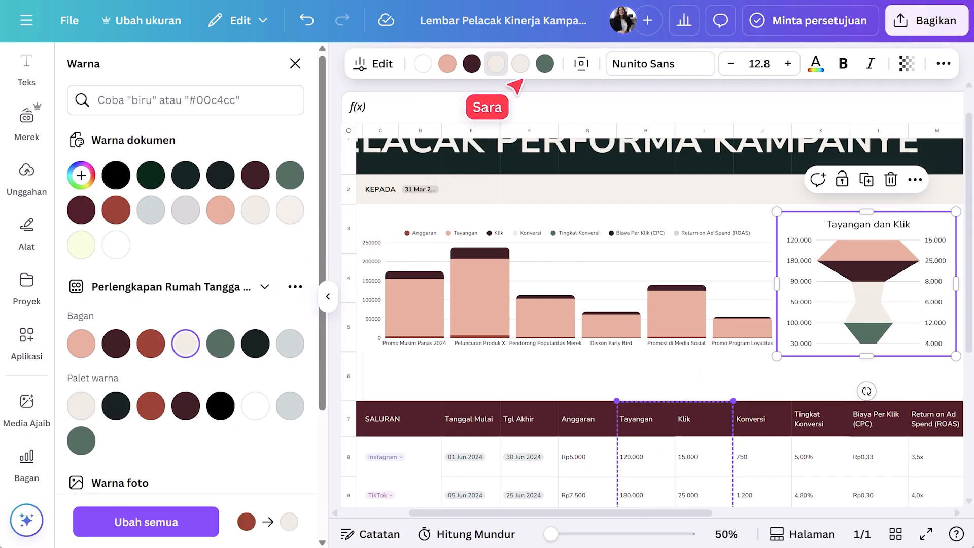
click(520, 63)
click(151, 343)
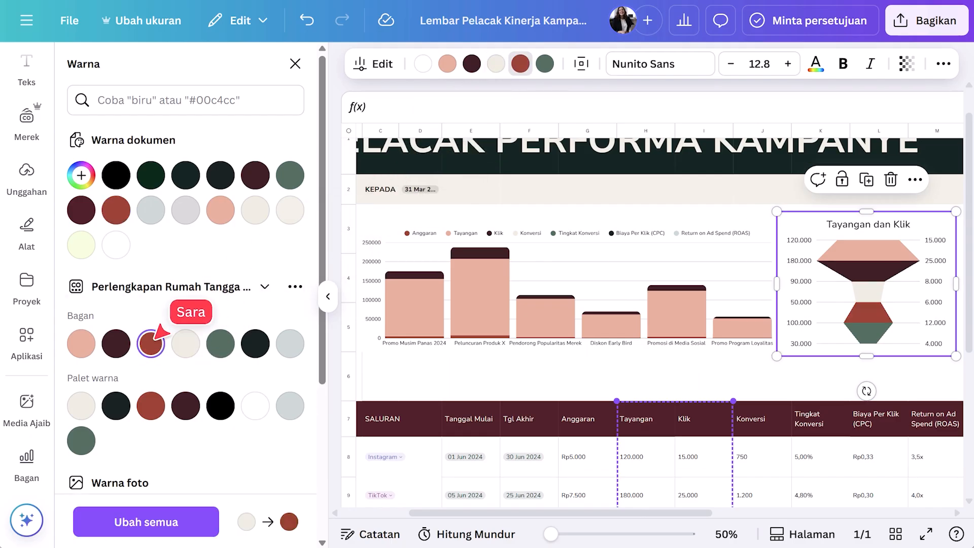
Add an interactive filter to the stacked bar chart and set its data to Nama Kampanye
click(558, 274)
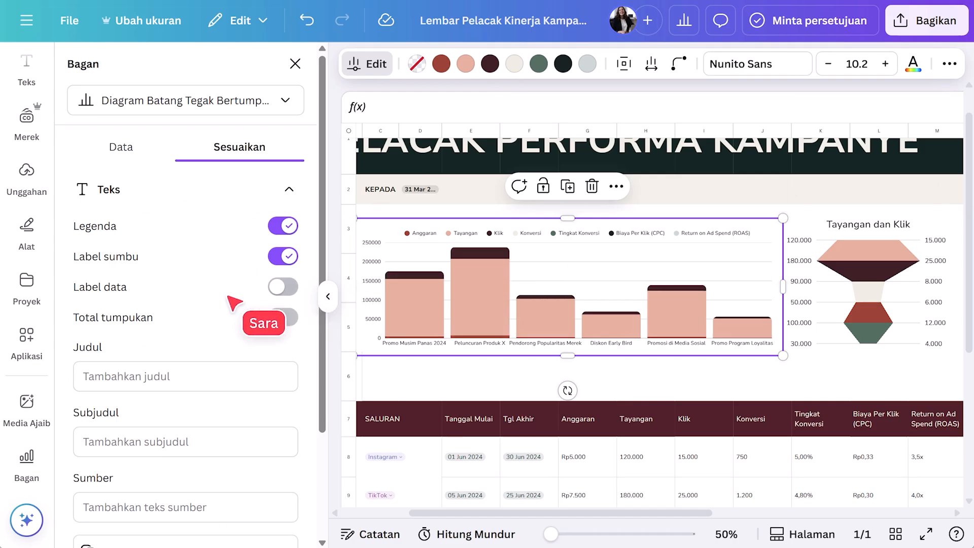
scroll(209, 289, down, 3)
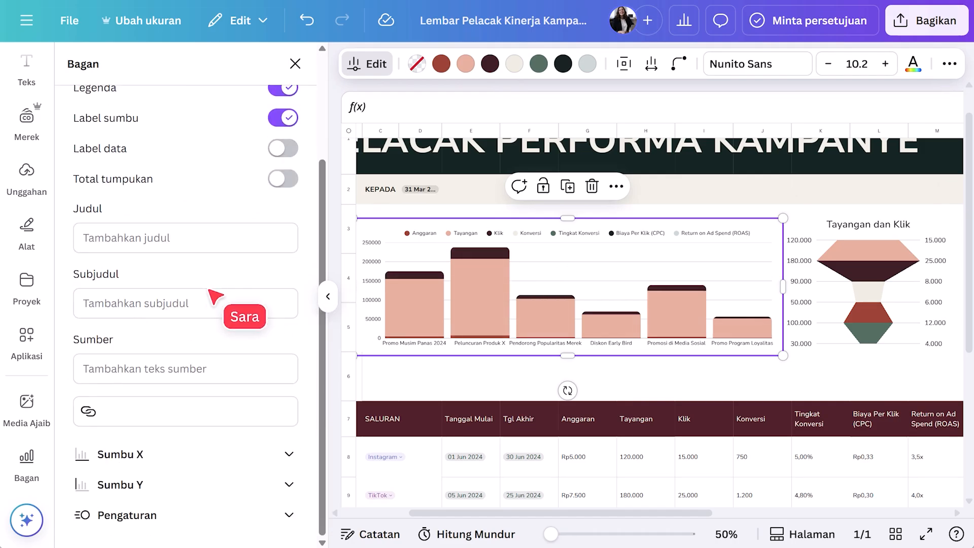
click(178, 510)
click(264, 501)
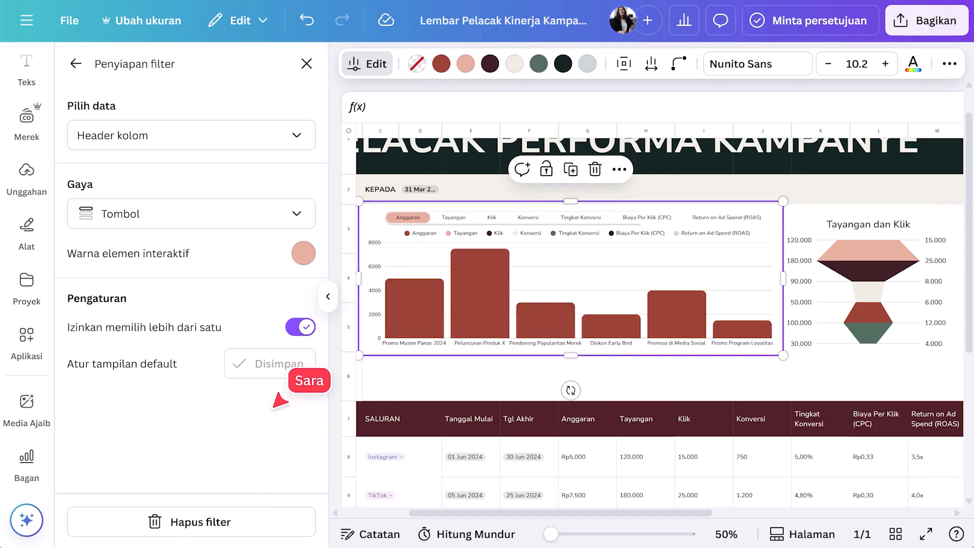
click(212, 142)
click(190, 283)
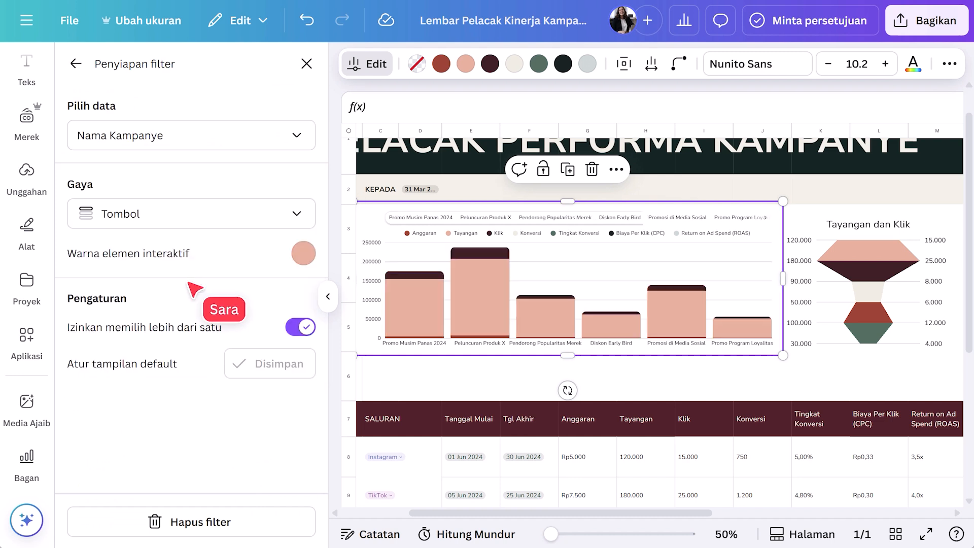
Try the chart filter with Promo Musim Panas 2024, Peluncuran Produk X and Pendorong Popularitas Merek, toggling Peluncuran Produk X again
click(415, 219)
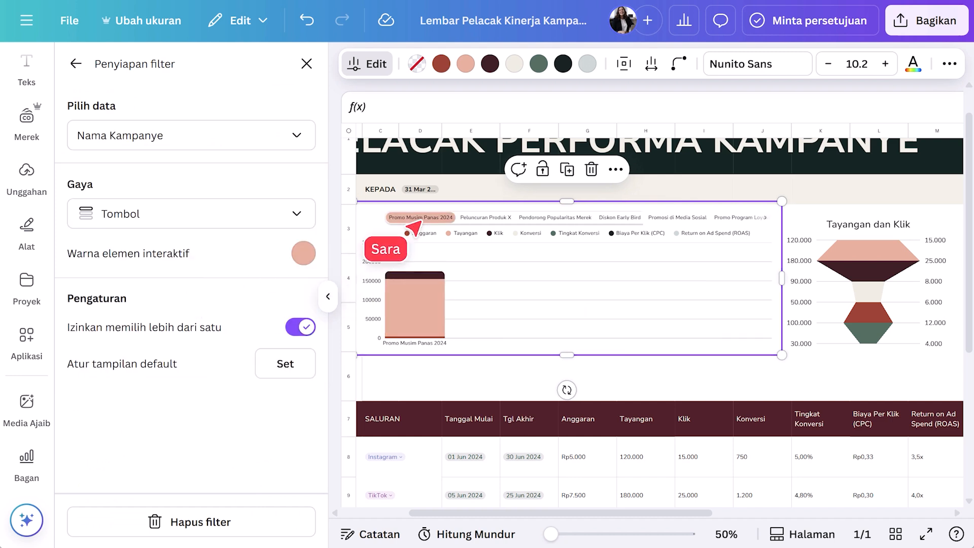
click(484, 217)
click(532, 218)
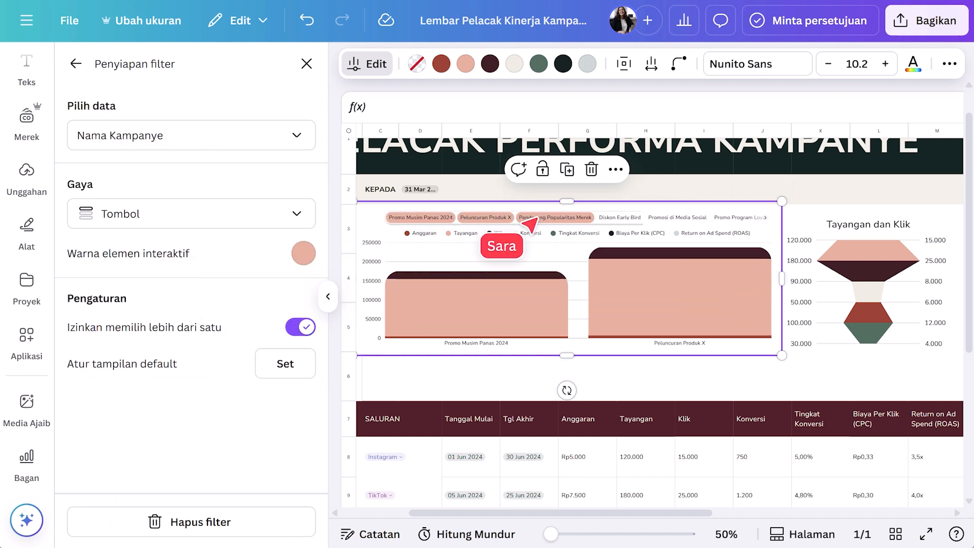
click(479, 219)
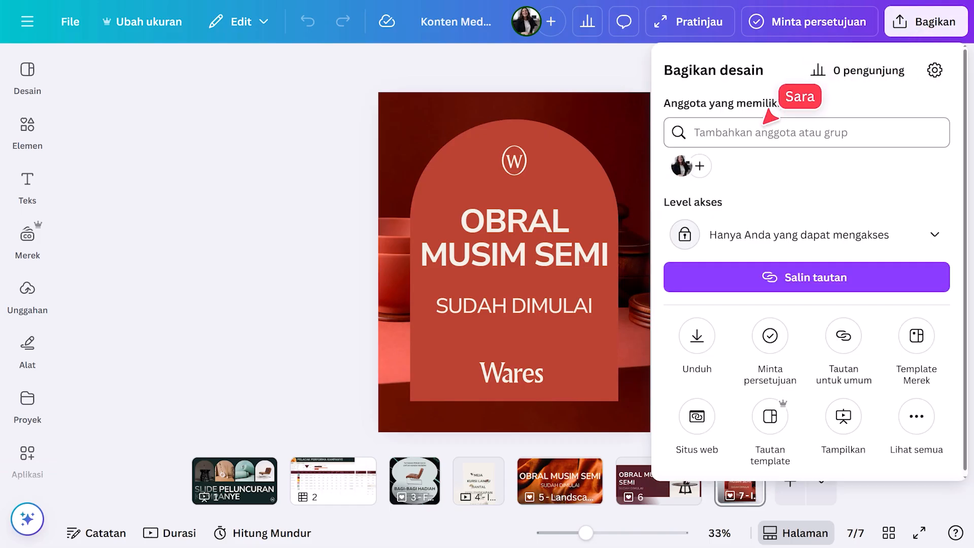
Share the social media content design with a colleague by name, granting Edit access and sending a notification
click(763, 129)
text(nate)
click(744, 139)
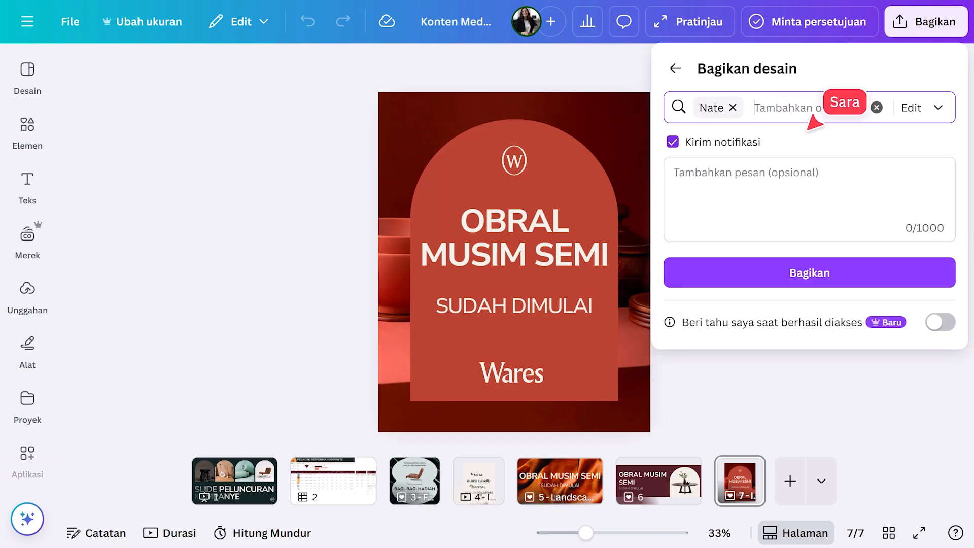
click(894, 117)
click(893, 119)
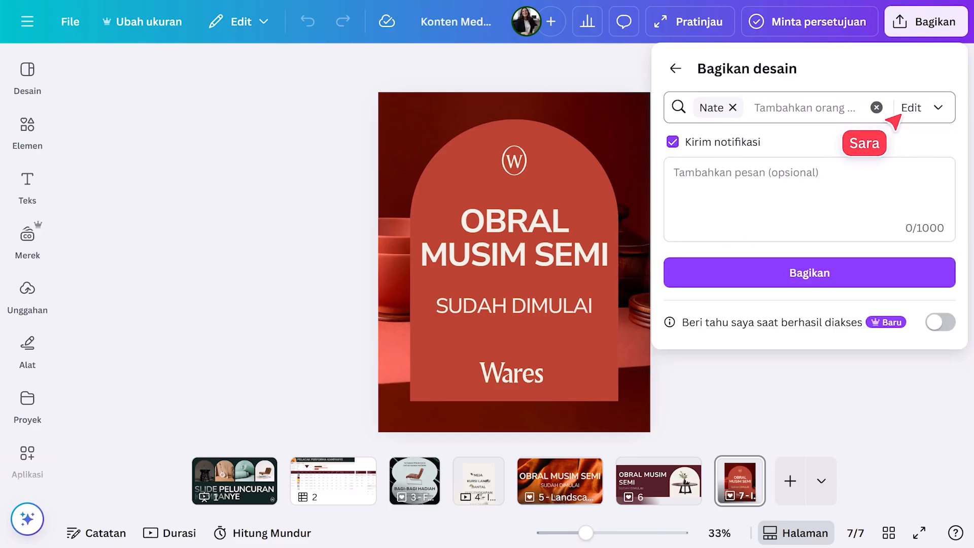
click(914, 266)
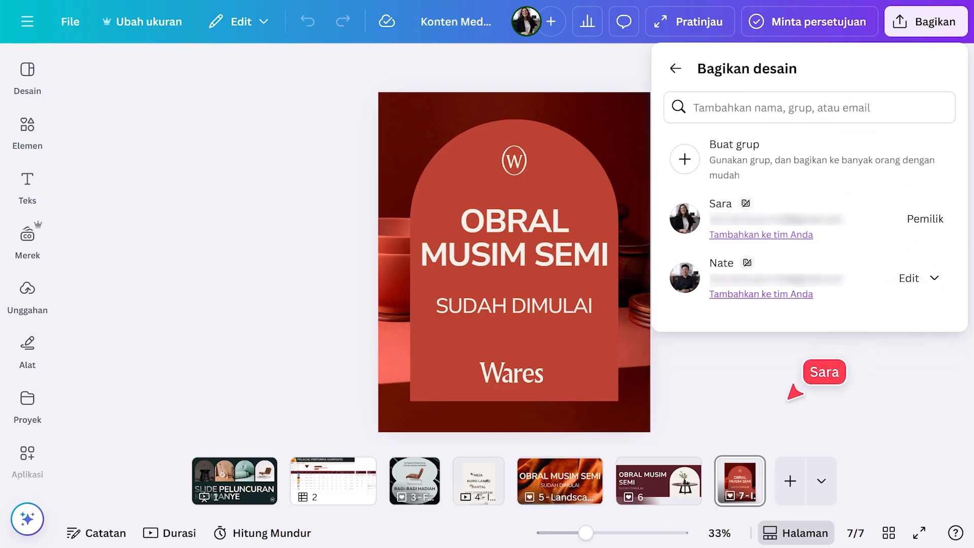
click(788, 385)
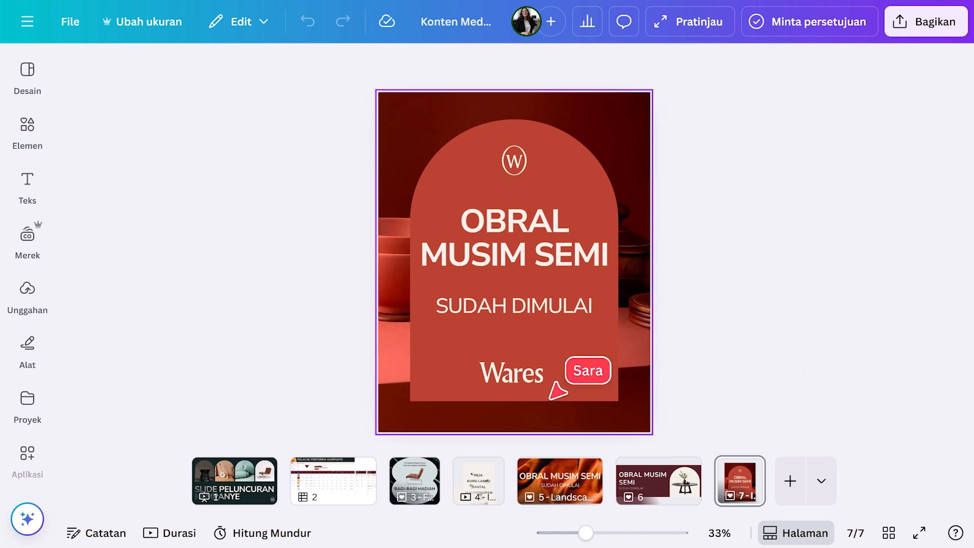
Add the tag "rencana bisnis" to the Presentasi Rencana Bisnis Wares project and save it
click(31, 404)
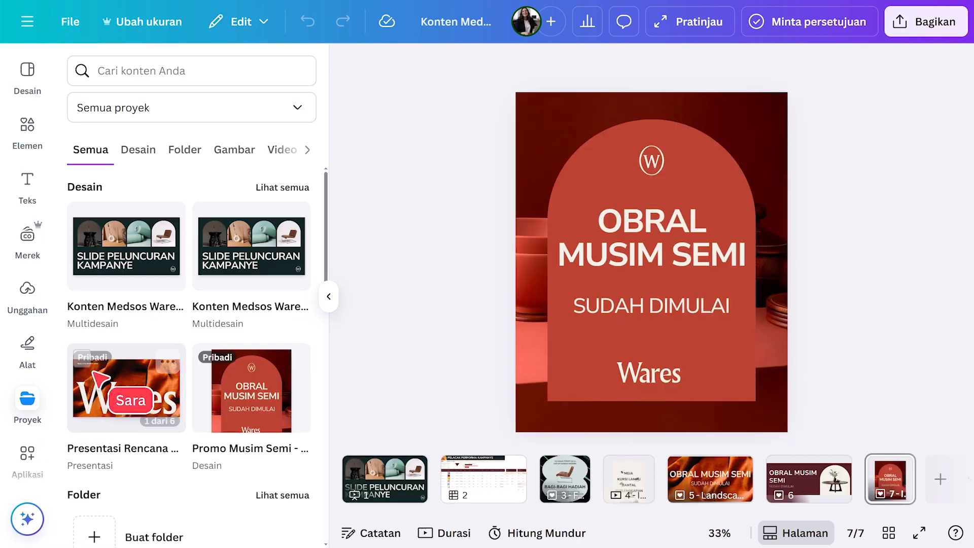
click(168, 362)
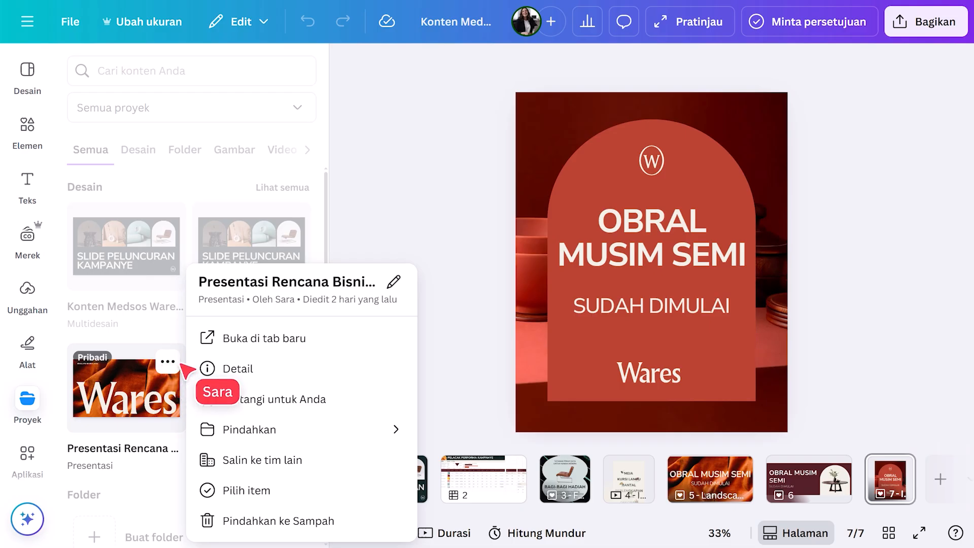
click(280, 377)
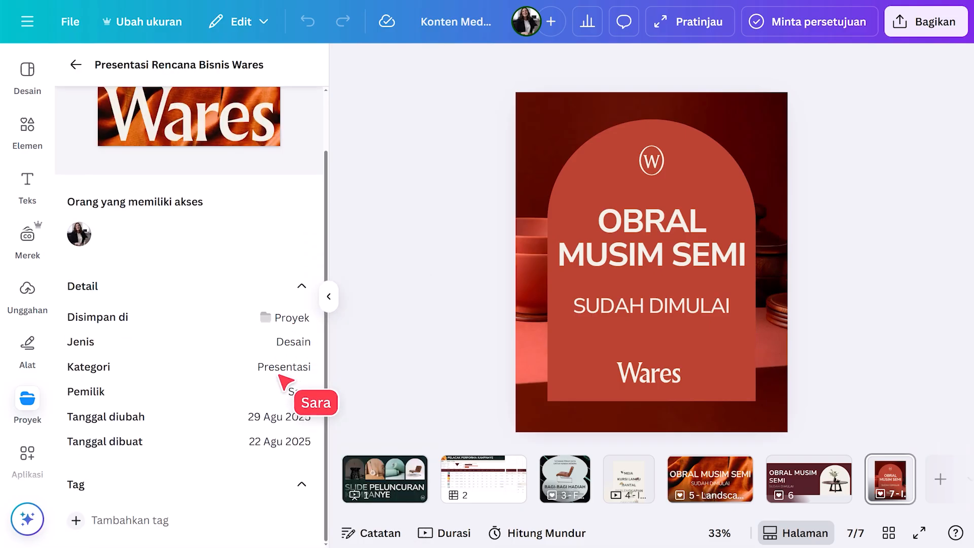
click(118, 511)
text(rencana bisnis)
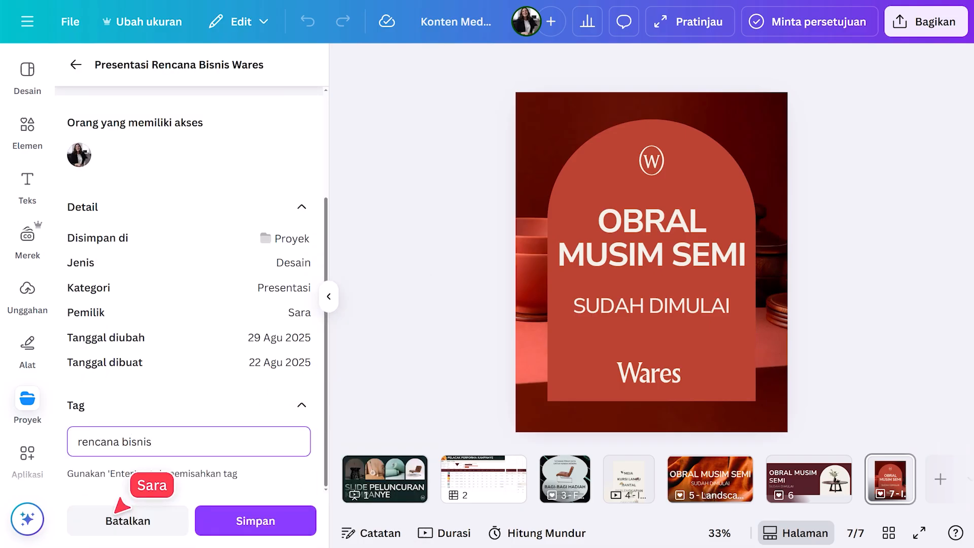
click(246, 512)
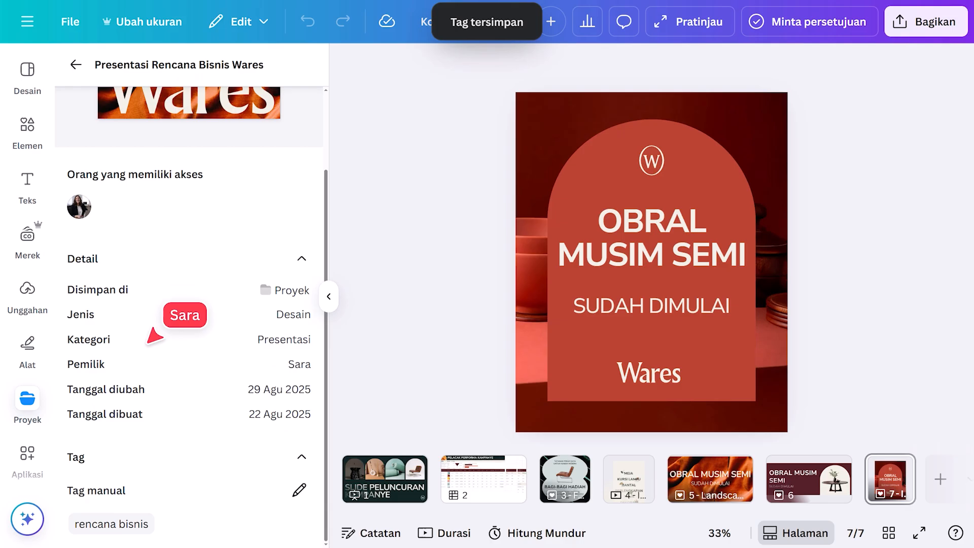
Create a project folder named "Rencana Bisnis Wares" and move the Presentasi Rencana Bisnis Wares design into it
click(75, 64)
scroll(274, 482, down, 3)
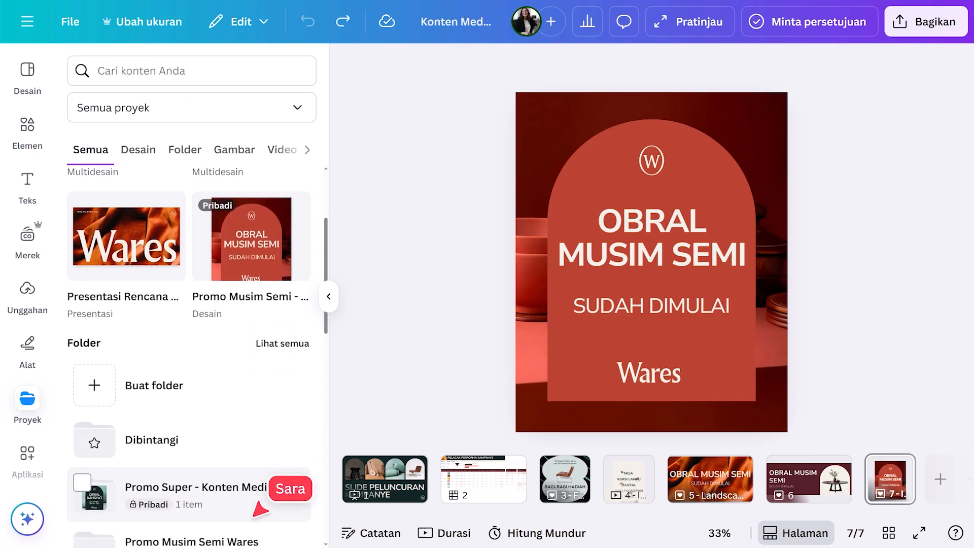
click(118, 379)
text(Rencana Bisnis Wares)
click(326, 328)
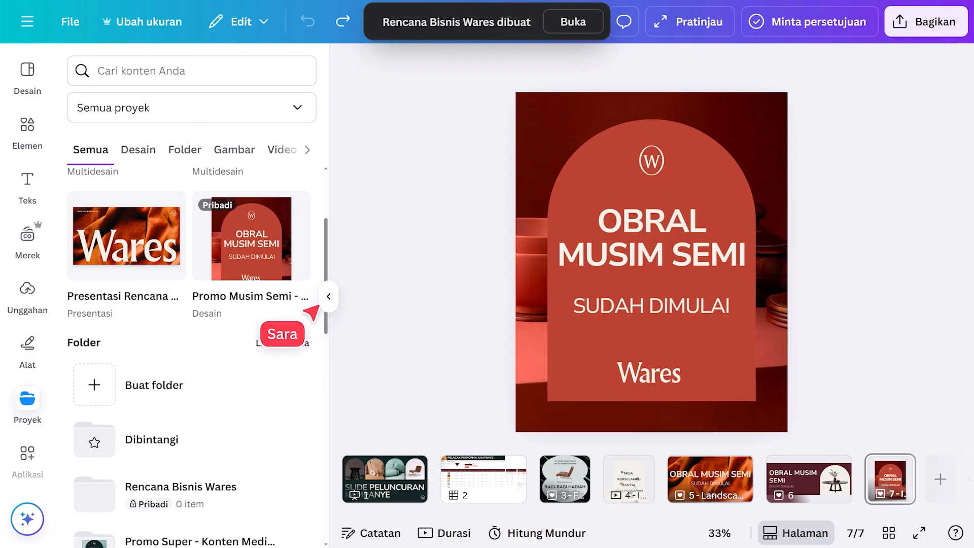
drag(152, 250, 150, 493)
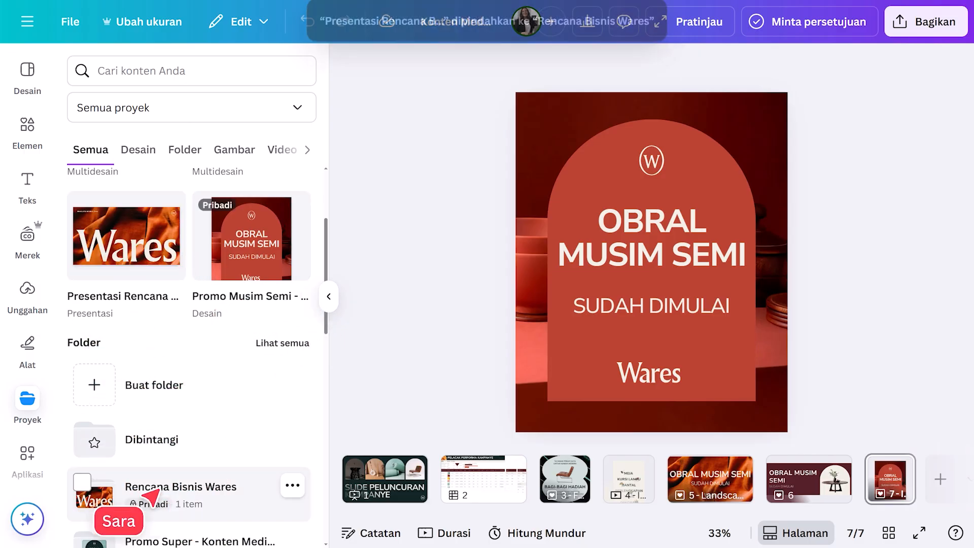
click(328, 296)
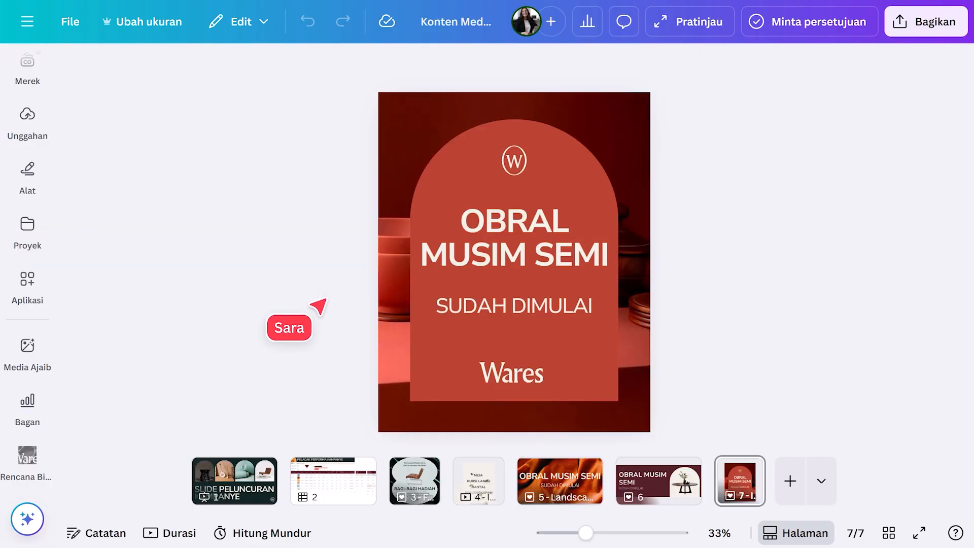
Comment "bisa ubah ini ke warna kampanye sekunder kami?" on page 7's background image, mentioning the colleague and assigning them the task
click(381, 210)
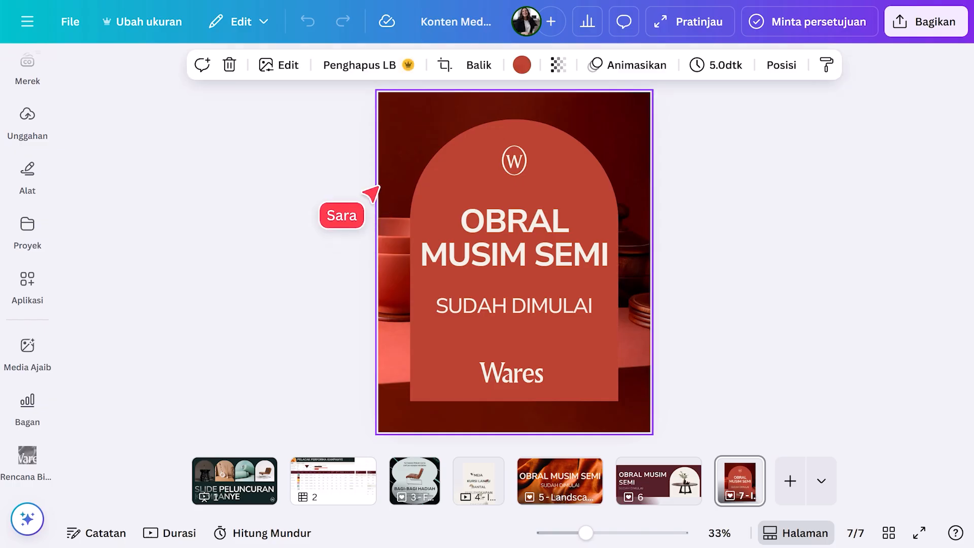
click(201, 65)
text(@nate)
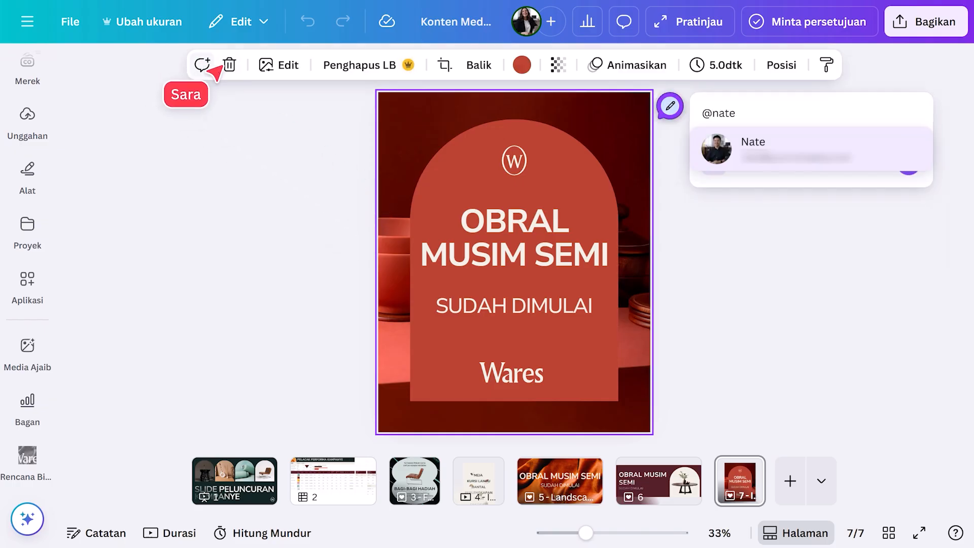
click(689, 150)
text(bisa ubah ini ke warna kampanye)
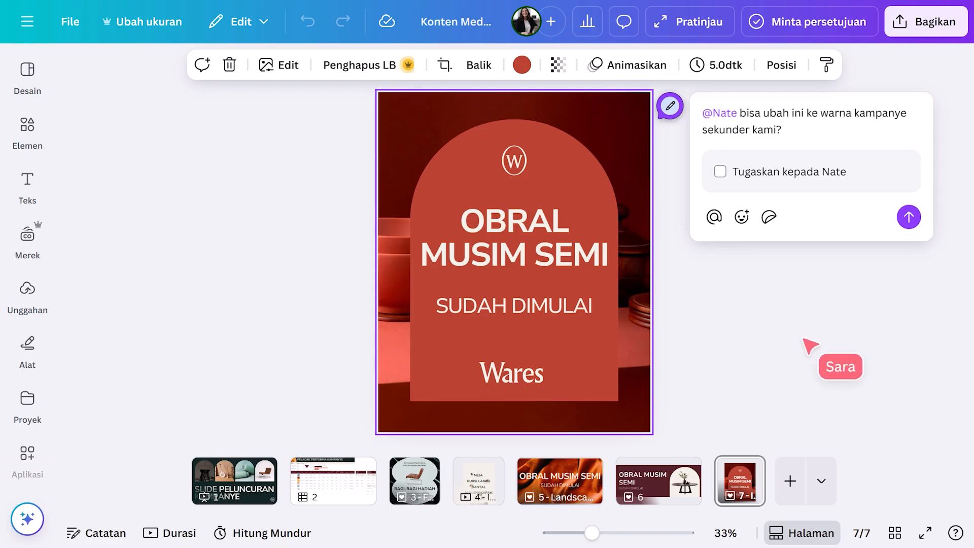
click(721, 172)
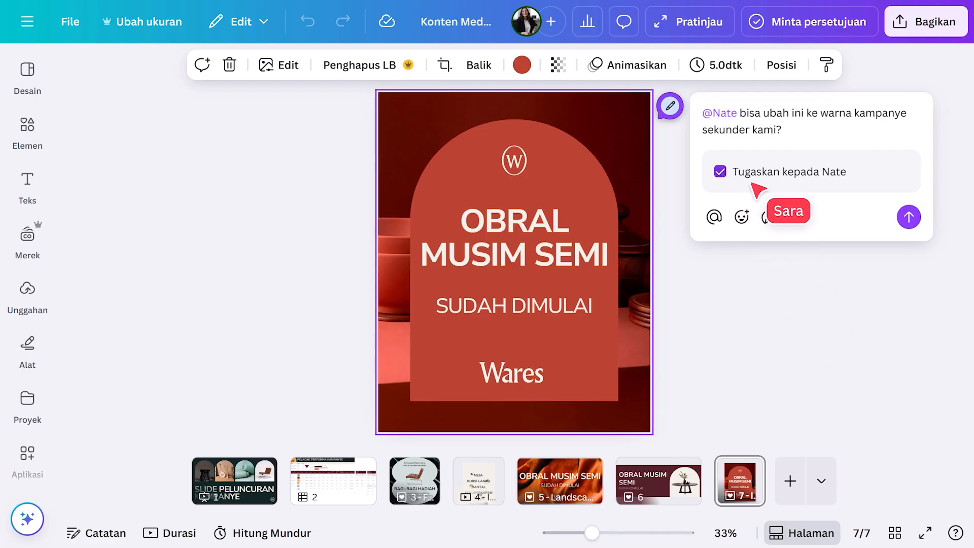
click(907, 217)
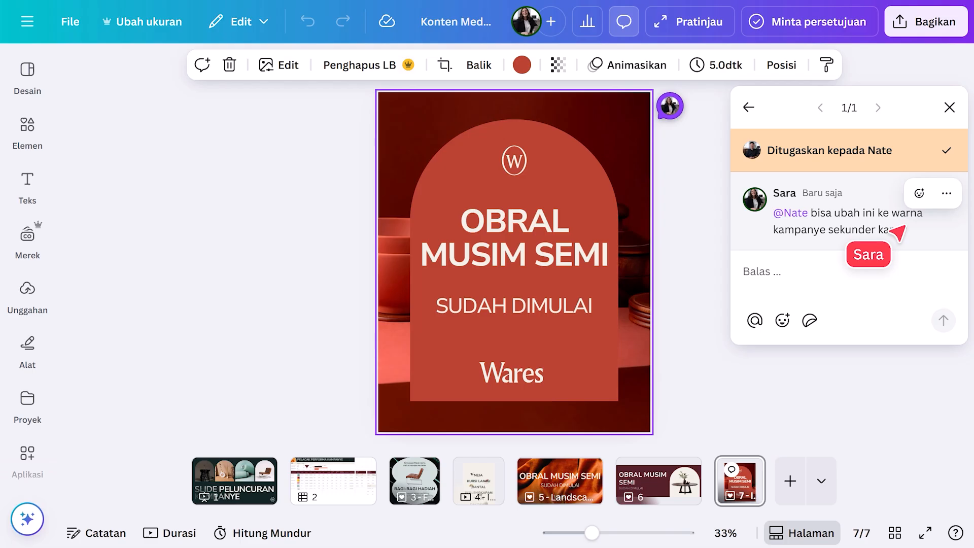
View the approval request form's reviewer, due date and note fields, and close it without sending
click(832, 32)
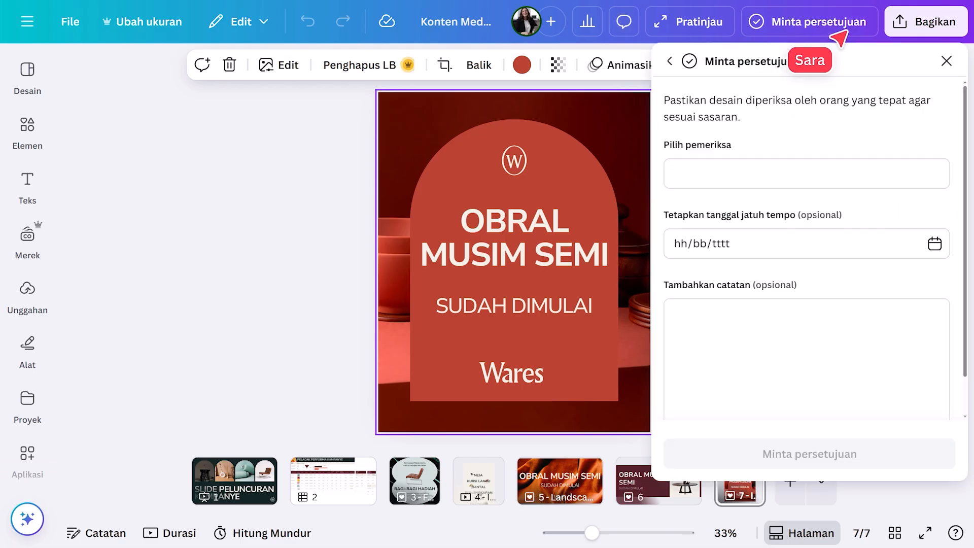
click(945, 61)
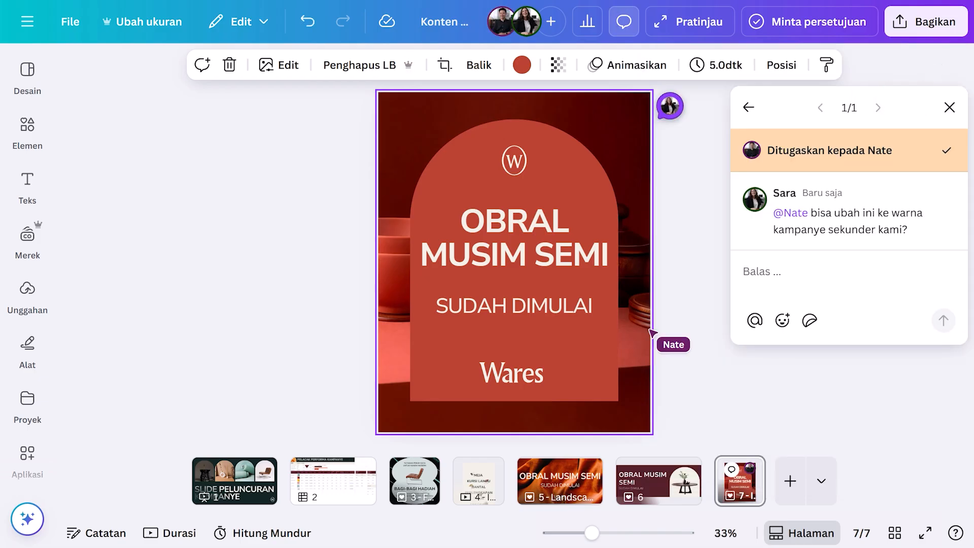